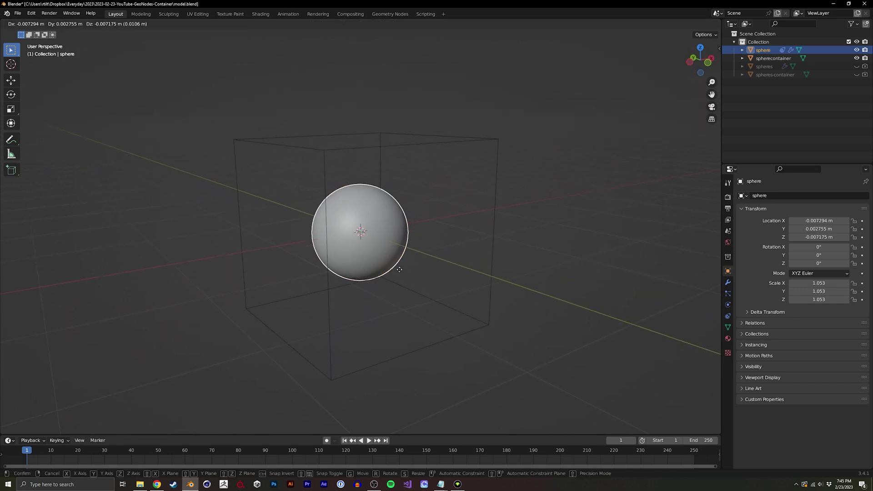
Step: Try moving the spherecontainer box away from the sphere, and cancel the move
{"action": "key", "text": "Escape"}
{"action": "left_click", "coordinate": [489, 311]}
{"action": "key", "text": "g"}
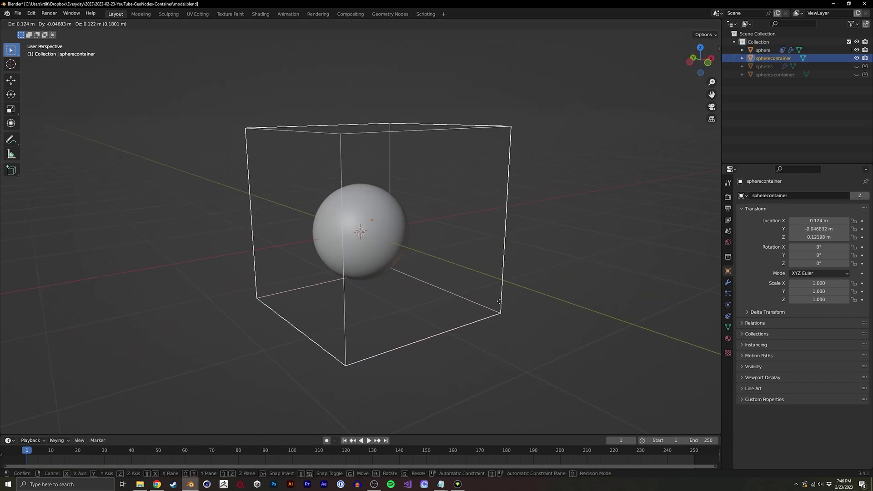
{"action": "right_click", "coordinate": [481, 288]}
Step: Try the sphere at a size larger than its container, and scale it down to about 0.687
{"action": "left_click", "coordinate": [381, 258]}
{"action": "key", "text": "s"}
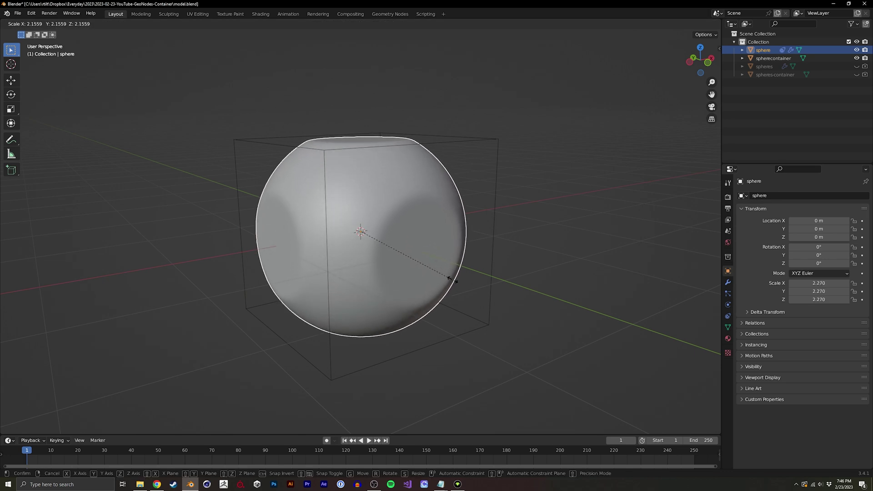
{"action": "left_click", "coordinate": [404, 193]}
{"action": "middle_click_drag", "start_coordinate": [395, 186], "coordinate": [364, 218]}
{"action": "key", "text": "s"}
{"action": "left_click", "coordinate": [377, 248]}
Step: Move the sphere down against the container's floor, to about Z -0.875 m
{"action": "middle_click_drag", "start_coordinate": [376, 248], "coordinate": [381, 266]}
{"action": "key", "text": "g"}
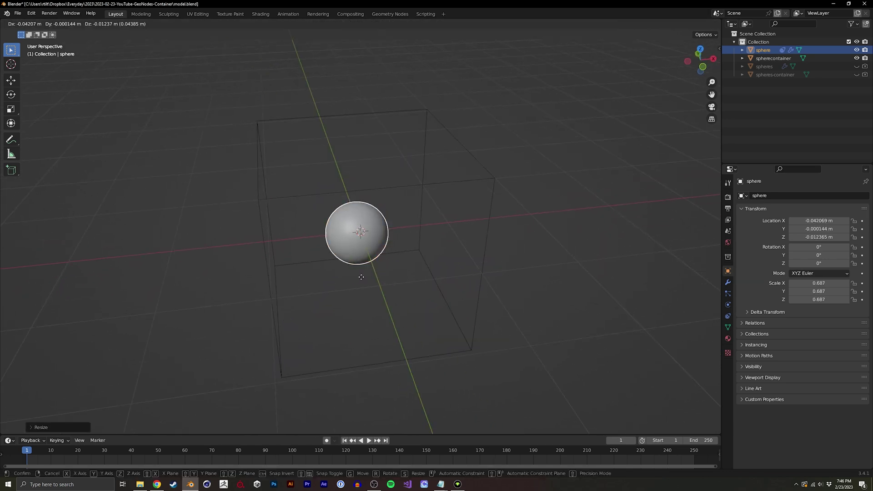
{"action": "left_click", "coordinate": [302, 289]}
{"action": "middle_click_drag", "start_coordinate": [302, 289], "coordinate": [280, 260]}
{"action": "key", "text": "g"}
{"action": "left_click", "coordinate": [393, 338]}
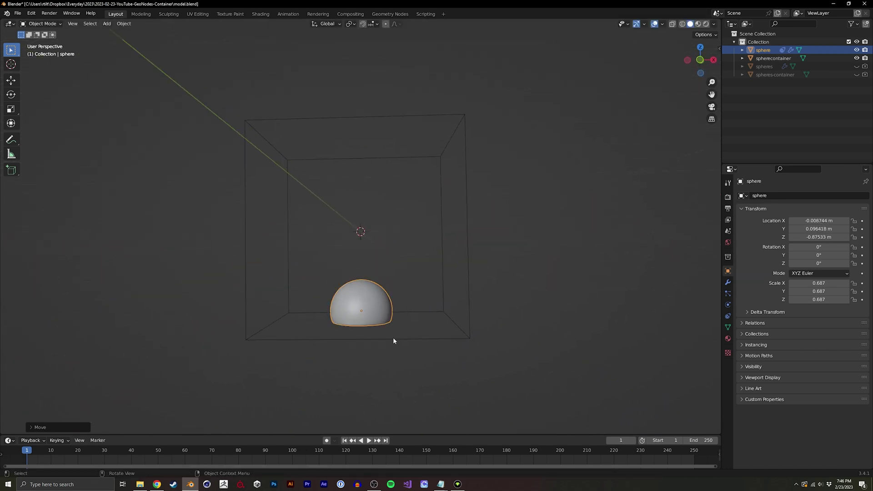
Step: Resize the sphere to a scale of about 0.556 and move it back near the container's centre
{"action": "key", "text": "s"}
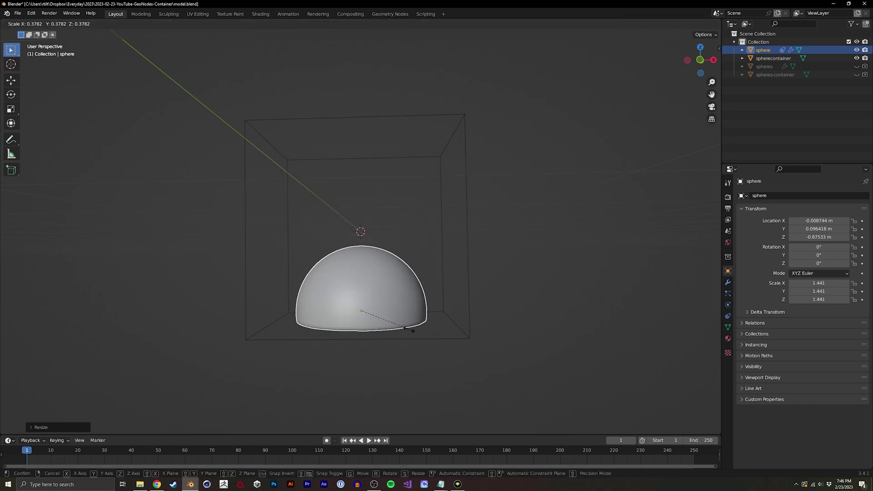
{"action": "left_click", "coordinate": [374, 322]}
{"action": "middle_click_drag", "start_coordinate": [374, 322], "coordinate": [424, 340]}
{"action": "key", "text": "g"}
{"action": "left_click", "coordinate": [411, 268]}
{"action": "middle_click_drag", "start_coordinate": [411, 268], "coordinate": [424, 285]}
{"action": "key", "text": "g"}
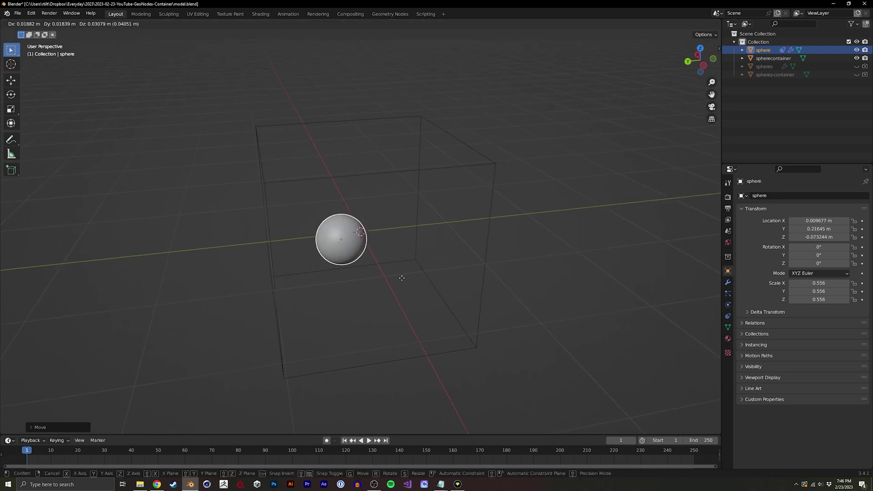
{"action": "left_click", "coordinate": [389, 266]}
{"action": "mouse_move", "coordinate": [401, 257]}
{"action": "middle_mouse_down"}
{"action": "mouse_move", "coordinate": [415, 264]}
{"action": "mouse_move", "coordinate": [409, 244]}
{"action": "middle_mouse_up"}
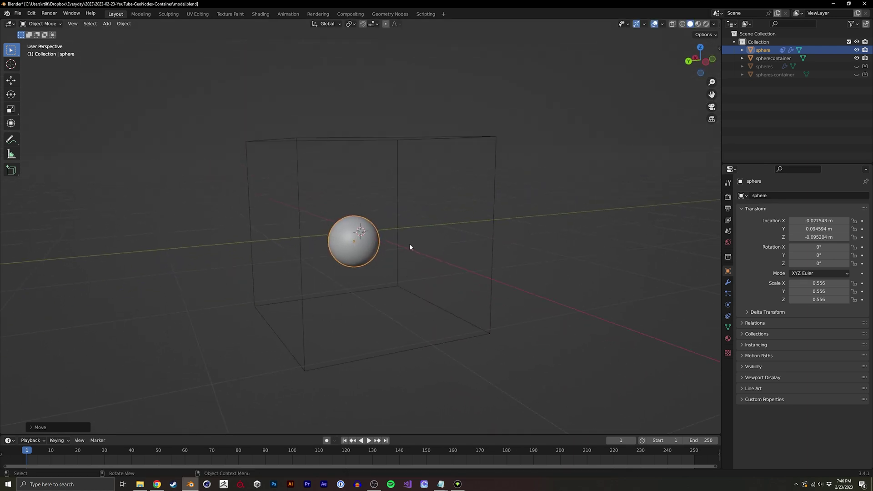
Step: Hide sphere and spherecontainer, show spheres and spheres-container, and examine the filled cup from several angles
{"action": "left_click_drag", "start_coordinate": [857, 50], "coordinate": [857, 74]}
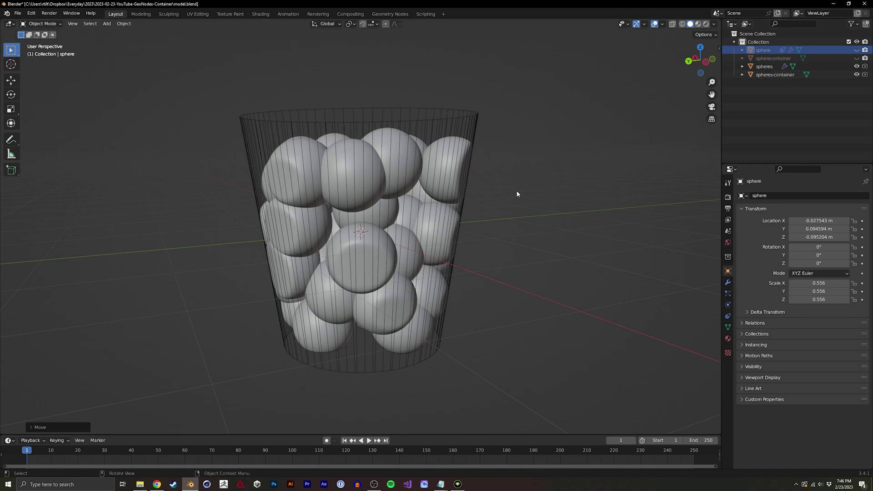
{"action": "middle_click_drag", "start_coordinate": [517, 191], "coordinate": [381, 274]}
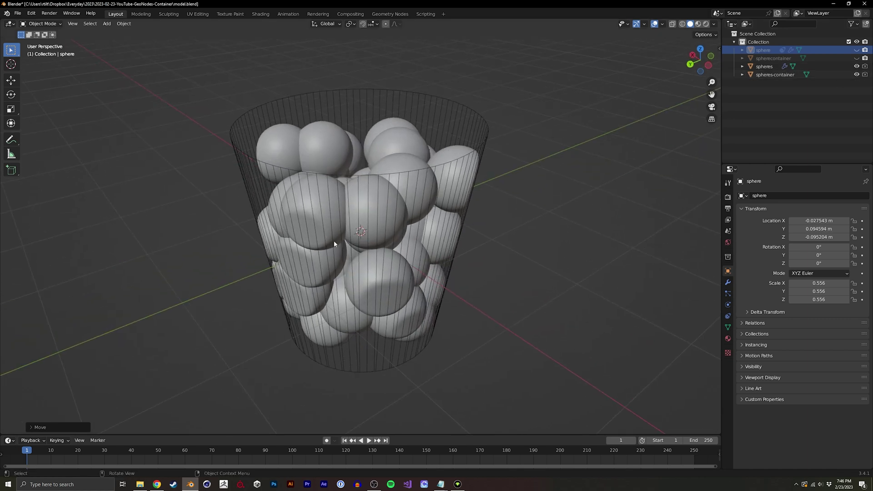
{"action": "middle_click_drag", "start_coordinate": [291, 169], "coordinate": [422, 176]}
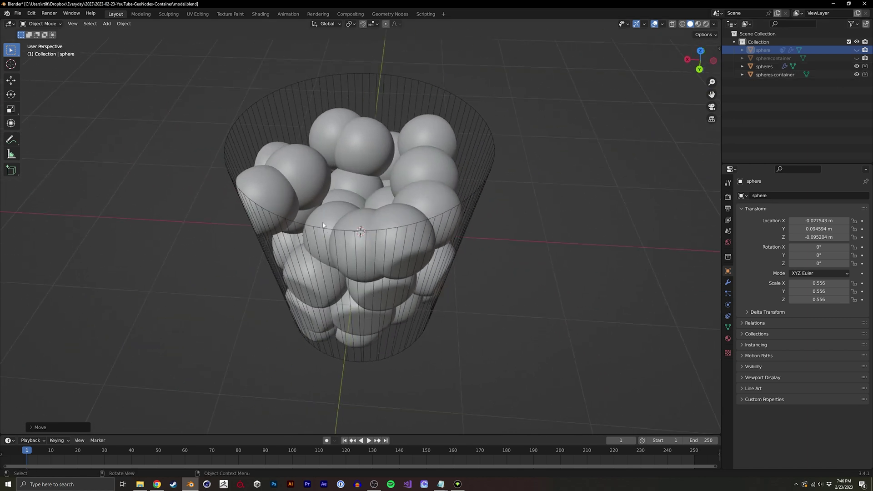
{"action": "middle_click_drag", "start_coordinate": [323, 224], "coordinate": [421, 246]}
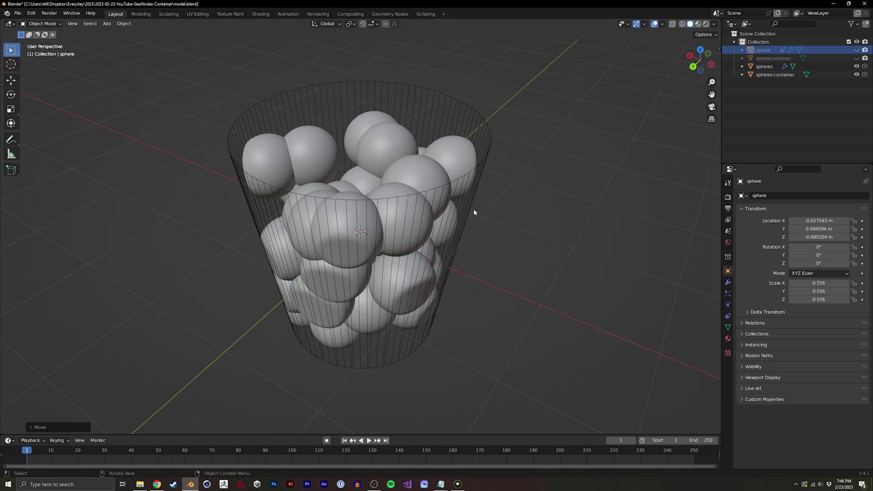
{"action": "middle_click_drag", "start_coordinate": [474, 212], "coordinate": [300, 262]}
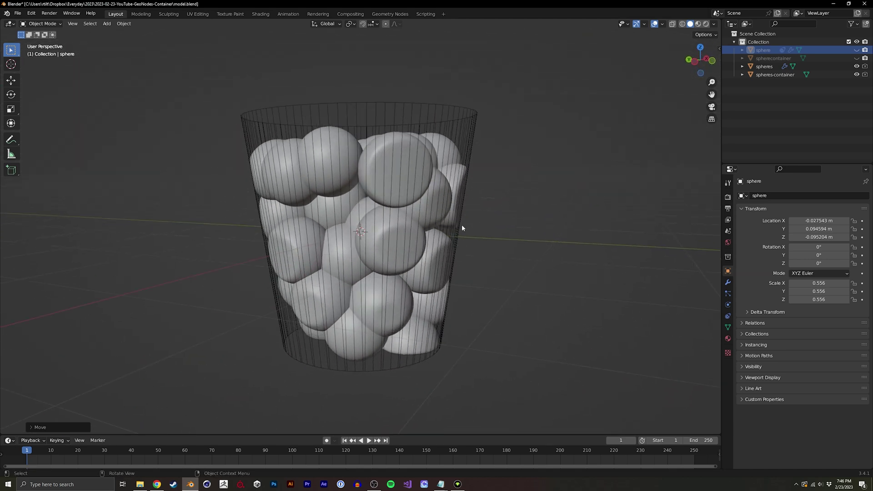
{"action": "middle_click_drag", "start_coordinate": [462, 228], "coordinate": [637, 172]}
Step: Start a new General file and delete all of its default objects
{"action": "key", "text": "ctrl+n"}
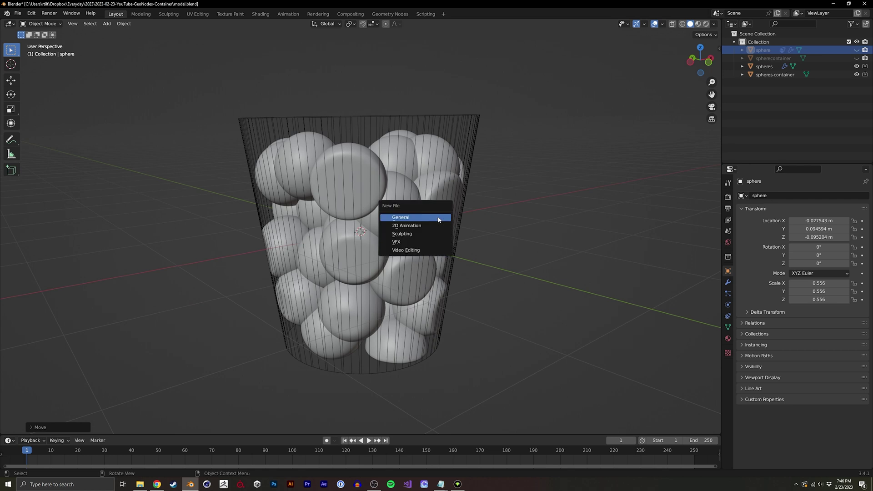
{"action": "left_click", "coordinate": [439, 220]}
{"action": "left_click", "coordinate": [442, 257]}
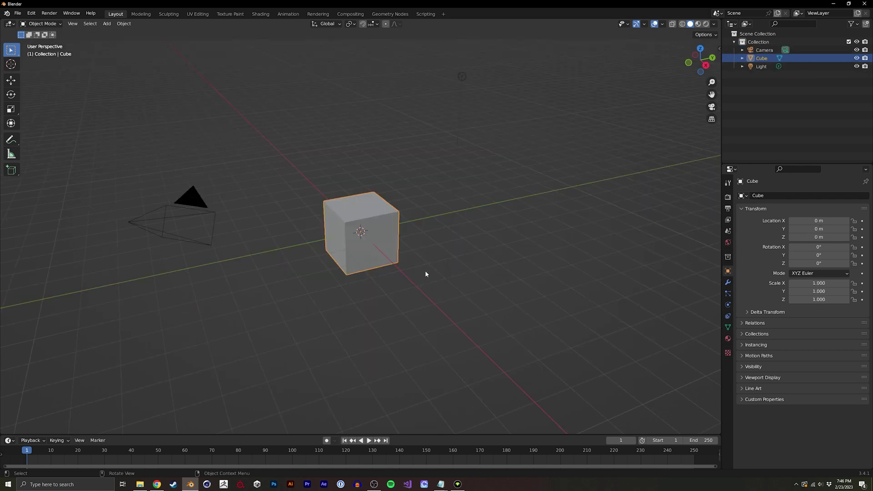
{"action": "key", "text": "a"}
{"action": "key", "text": "x"}
{"action": "left_click", "coordinate": [424, 272]}
Step: Add a UV Sphere mesh to the empty scene
{"action": "key", "text": "shift+a"}
{"action": "mouse_move", "coordinate": [396, 264]}
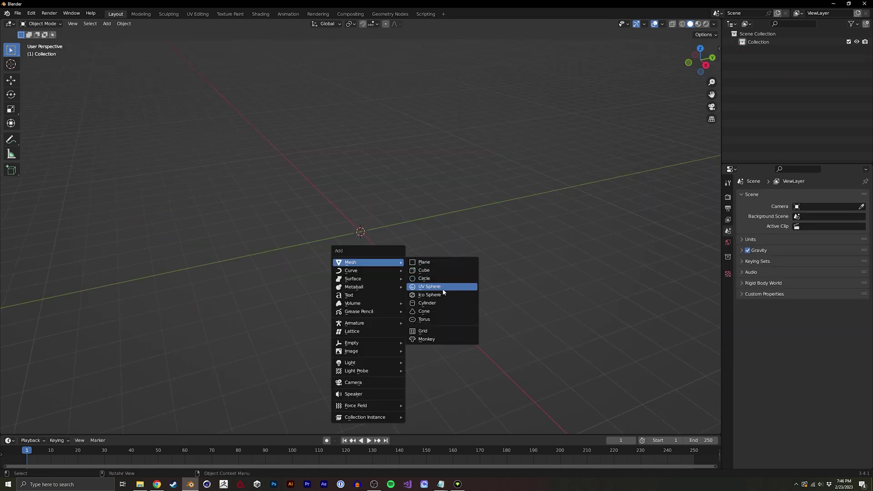
{"action": "left_click", "coordinate": [442, 287]}
Step: Create a new geometry node tree on the sphere in the Geometry Nodes workspace, pin it, and deselect the sphere
{"action": "left_click", "coordinate": [389, 14]}
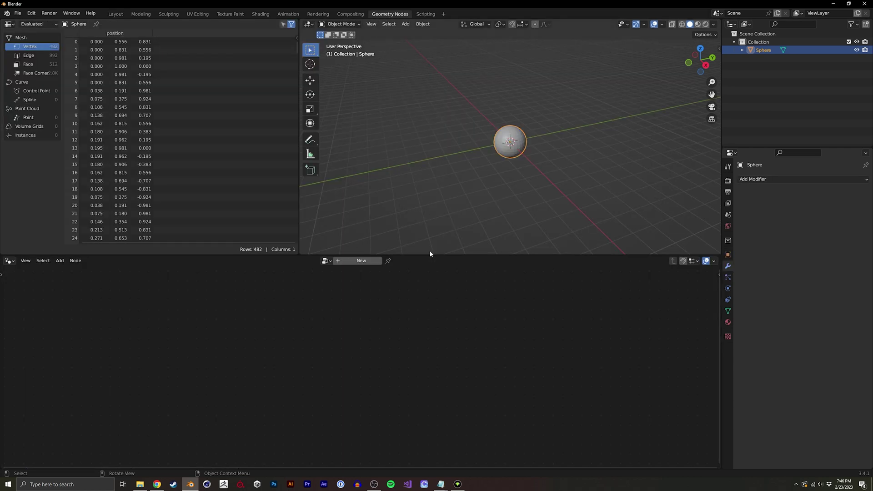
{"action": "left_click", "coordinate": [361, 261]}
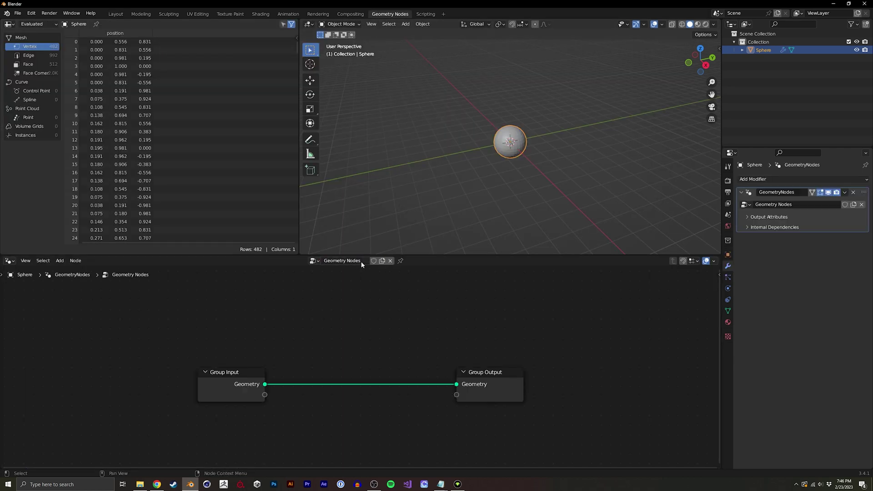
{"action": "left_click", "coordinate": [400, 261]}
{"action": "left_click", "coordinate": [439, 230]}
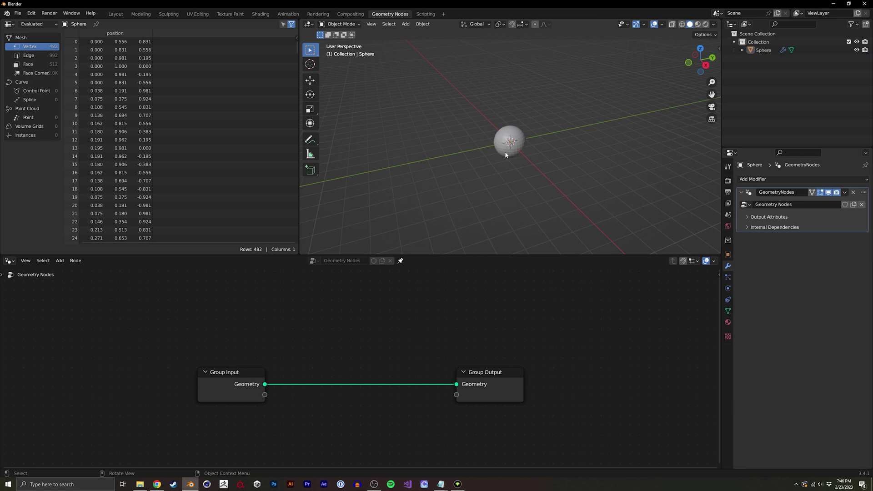
Step: Enlarge the node editor area and delete the Group Input node
{"action": "left_click_drag", "start_coordinate": [464, 255], "coordinate": [463, 177]}
{"action": "middle_click_drag", "start_coordinate": [339, 361], "coordinate": [364, 289]}
{"action": "left_click_drag", "start_coordinate": [176, 320], "coordinate": [339, 243]}
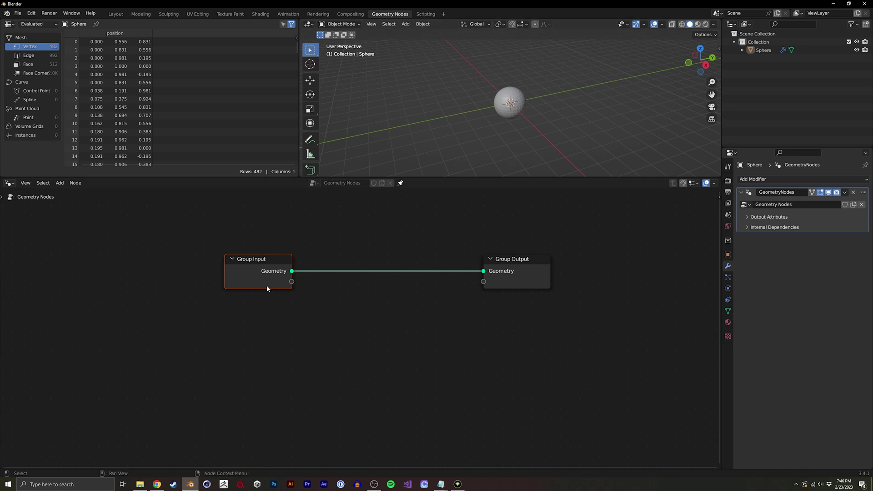
{"action": "key", "text": "x"}
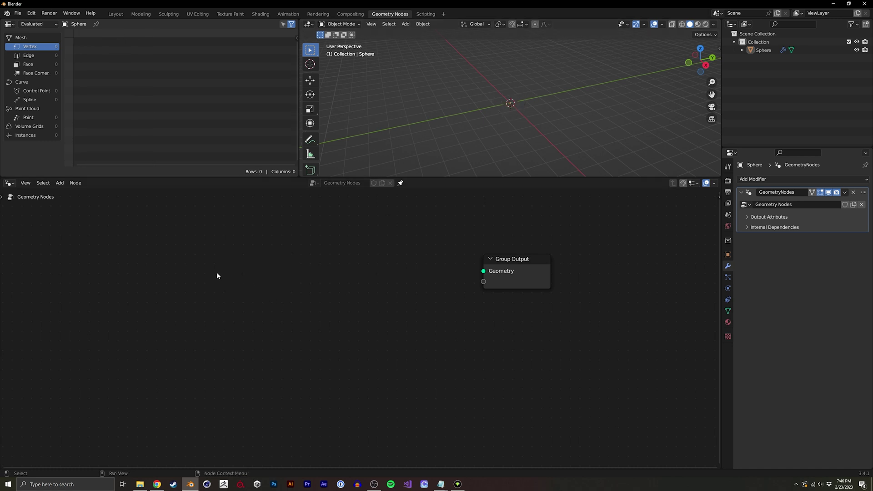
{"action": "key", "text": "shift+a"}
{"action": "type", "text": "uv"}
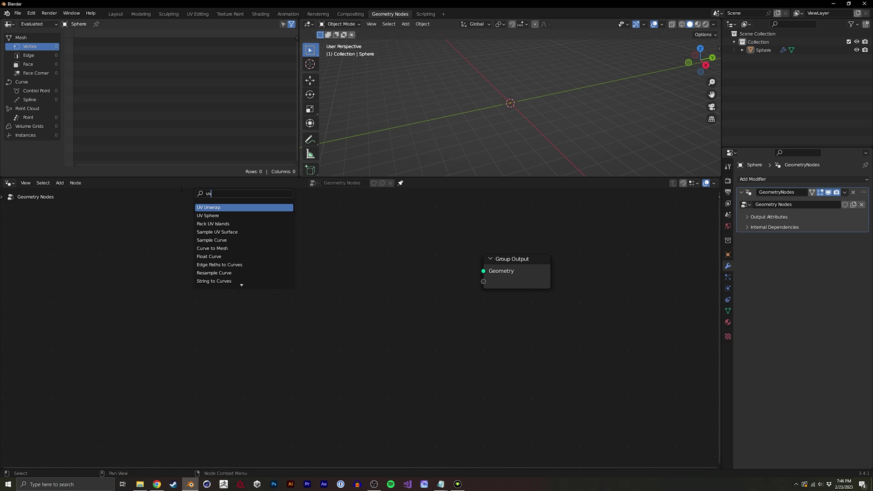
{"action": "left_click", "coordinate": [208, 215]}
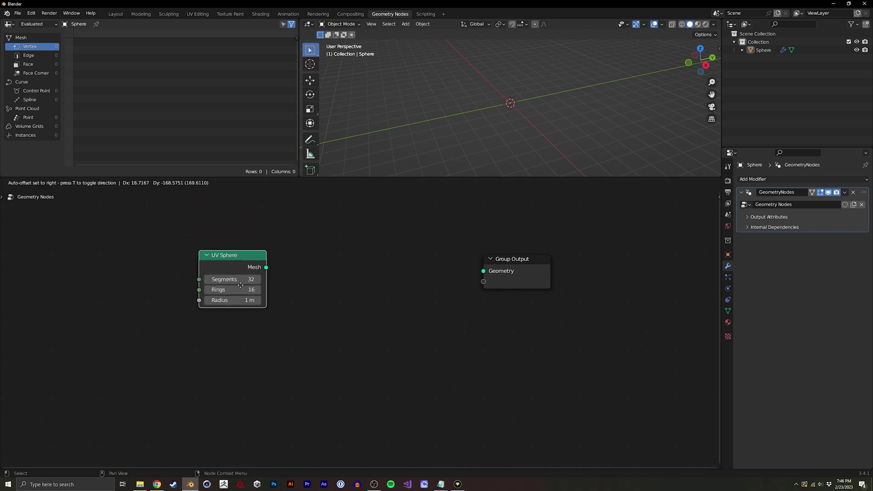
{"action": "left_click", "coordinate": [244, 285]}
{"action": "key", "text": "x"}
Step: Add an Ico Sphere node to the node tree, in front of the Group Output node
{"action": "key", "text": "shift+a"}
{"action": "type", "text": "ic"}
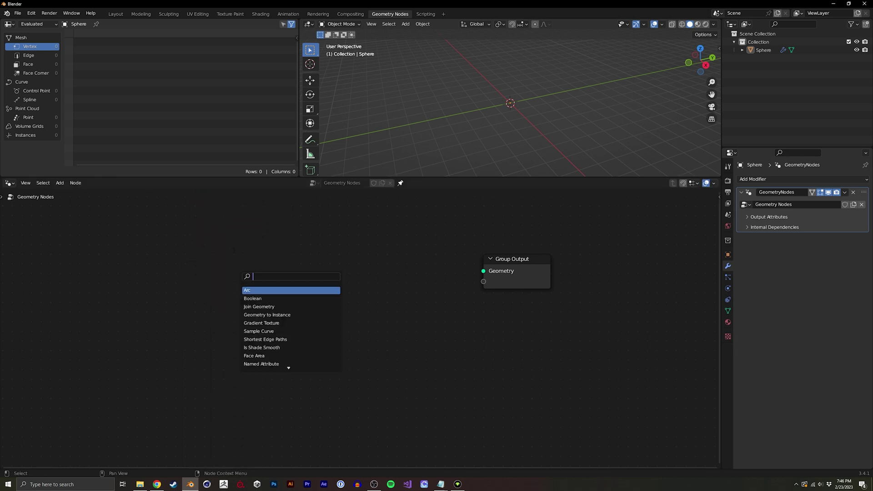
{"action": "key", "text": "Return"}
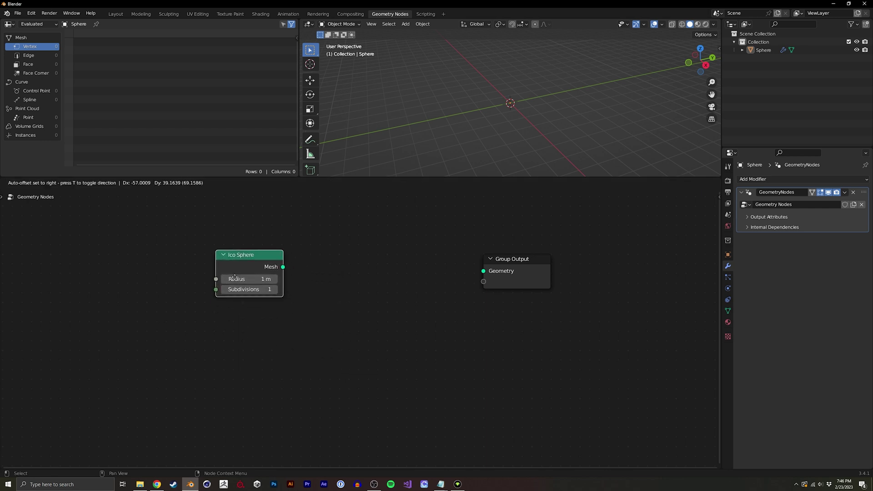
{"action": "left_click", "coordinate": [316, 263]}
{"action": "middle_click_drag", "start_coordinate": [485, 136], "coordinate": [500, 141]}
{"action": "middle_click_drag", "start_coordinate": [310, 282], "coordinate": [283, 280]}
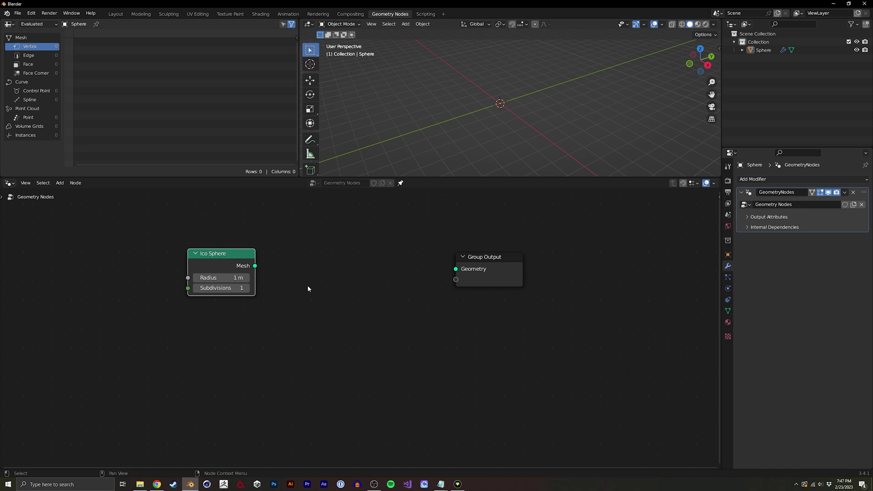
{"action": "key", "text": "shift+a"}
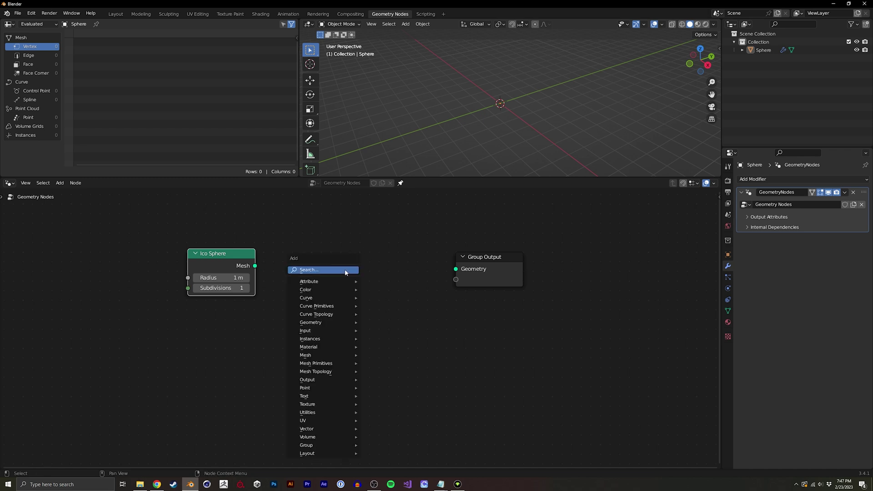
{"action": "left_click", "coordinate": [273, 231]}
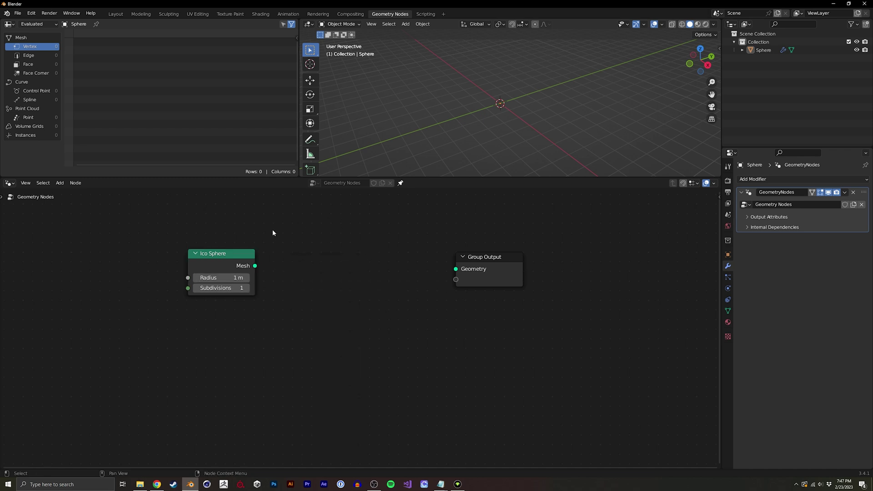
{"action": "middle_click_drag", "start_coordinate": [273, 231], "coordinate": [278, 235]}
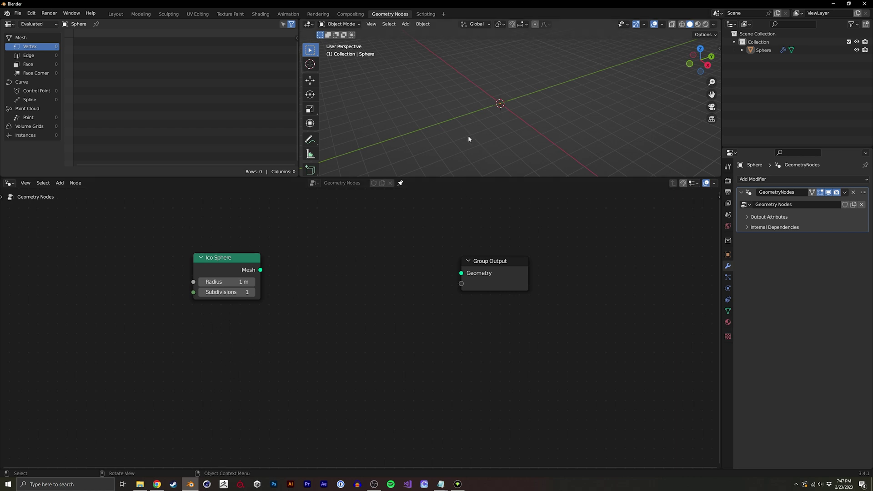
Step: Add a Cube mesh at the scene origin to serve as the container
{"action": "key", "text": "shift+a"}
{"action": "mouse_move", "coordinate": [465, 134]}
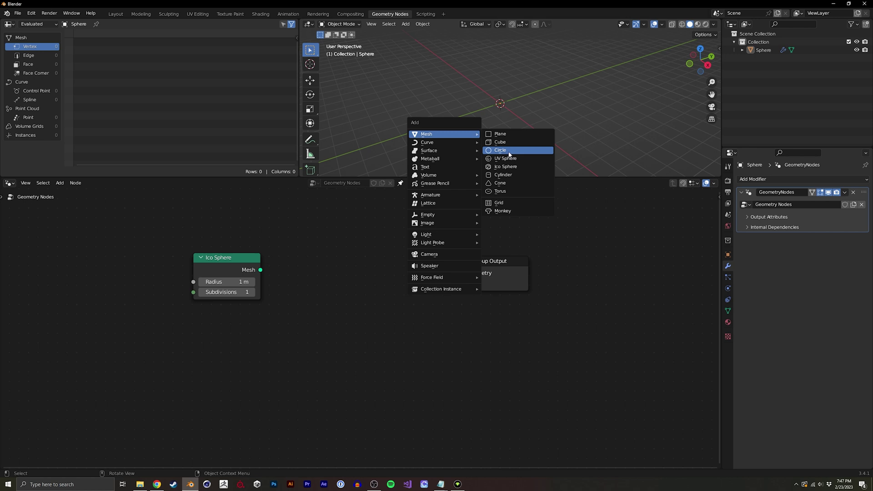
{"action": "left_click", "coordinate": [507, 142]}
{"action": "mouse_move", "coordinate": [522, 121]}
{"action": "middle_mouse_down"}
{"action": "mouse_move", "coordinate": [565, 117]}
{"action": "mouse_move", "coordinate": [523, 121]}
{"action": "middle_mouse_up"}
{"action": "scroll", "coordinate": [518, 114], "scroll_direction": "up", "scroll_amount": 4}
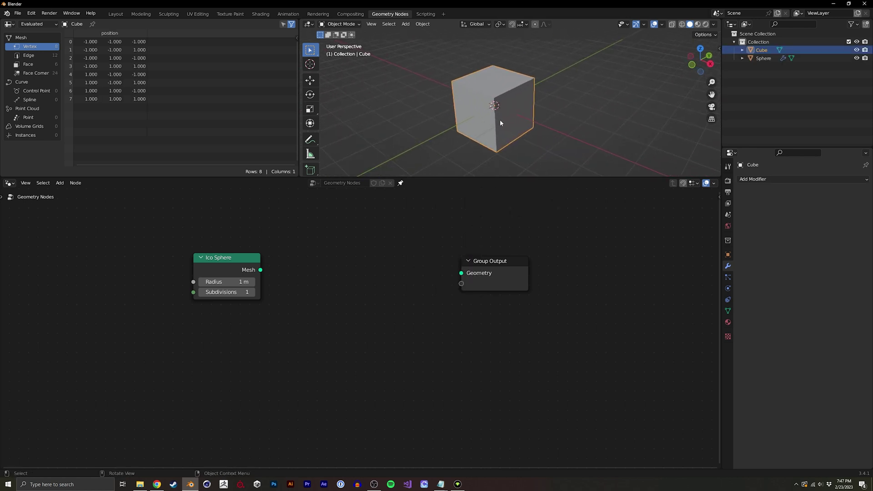
Step: Try a centred loop cut around the cube and moving one of its edges, and undo the edit
{"action": "key", "text": "Tab"}
{"action": "key", "text": "ctrl+r"}
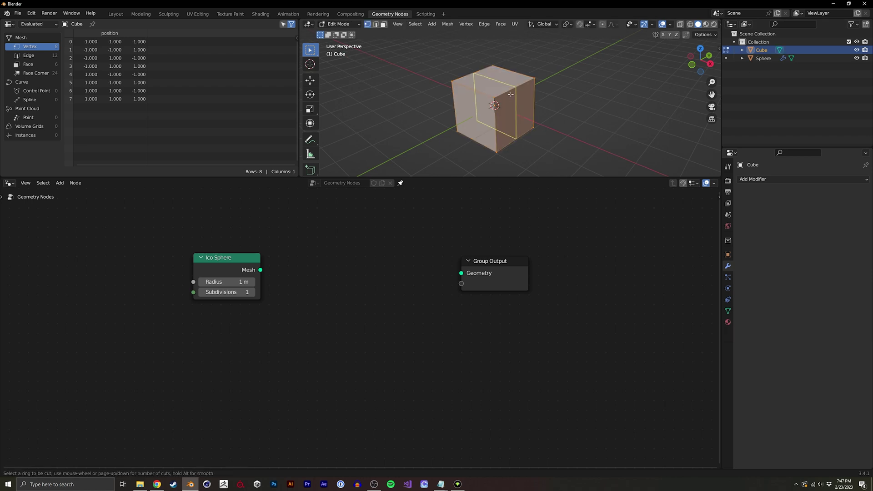
{"action": "left_click", "coordinate": [513, 108]}
{"action": "right_click", "coordinate": [523, 111]}
{"action": "key", "text": "g"}
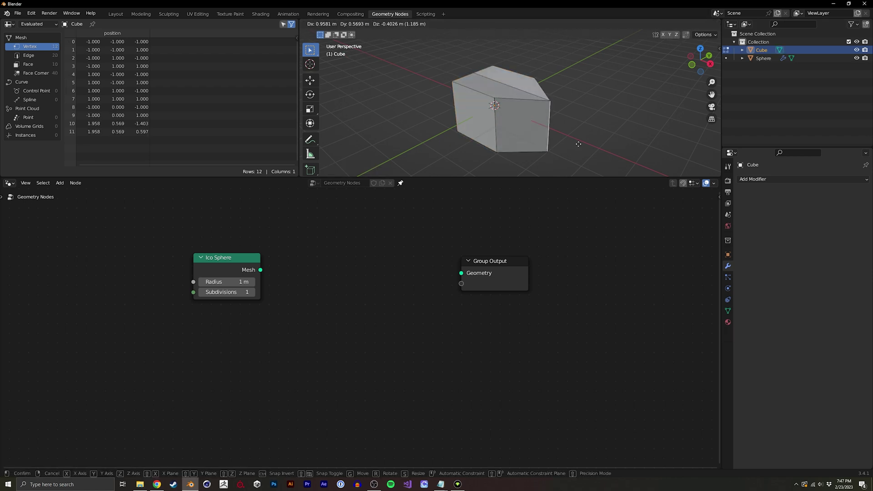
{"action": "right_click", "coordinate": [546, 119]}
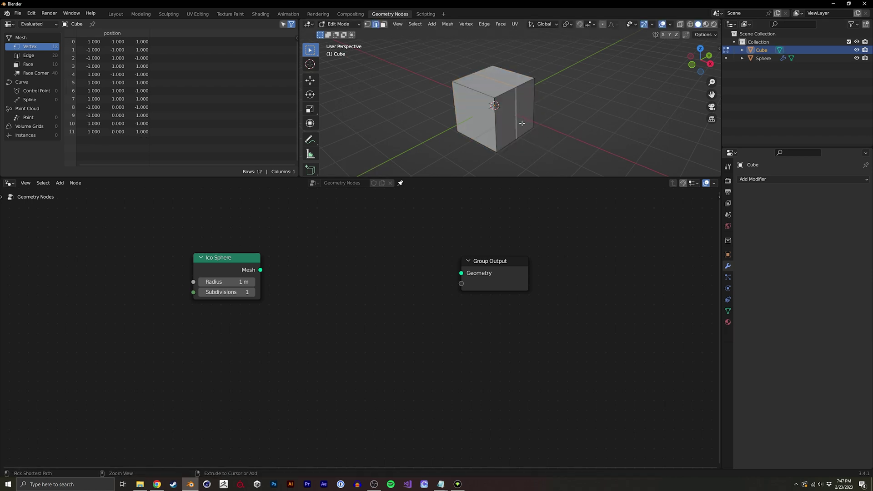
{"action": "key", "text": "ctrl+z"}
{"action": "key", "text": "Tab"}
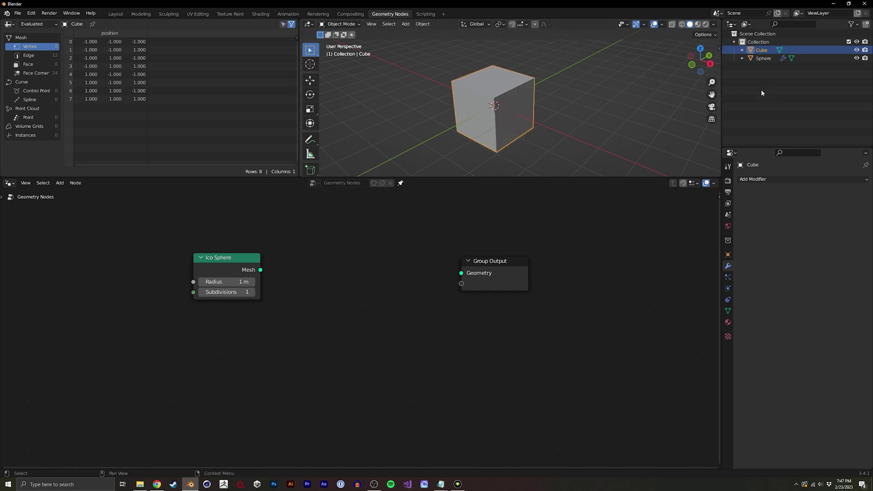
Step: Set the cube's viewport display to Wire in its object properties
{"action": "left_click", "coordinate": [728, 255]}
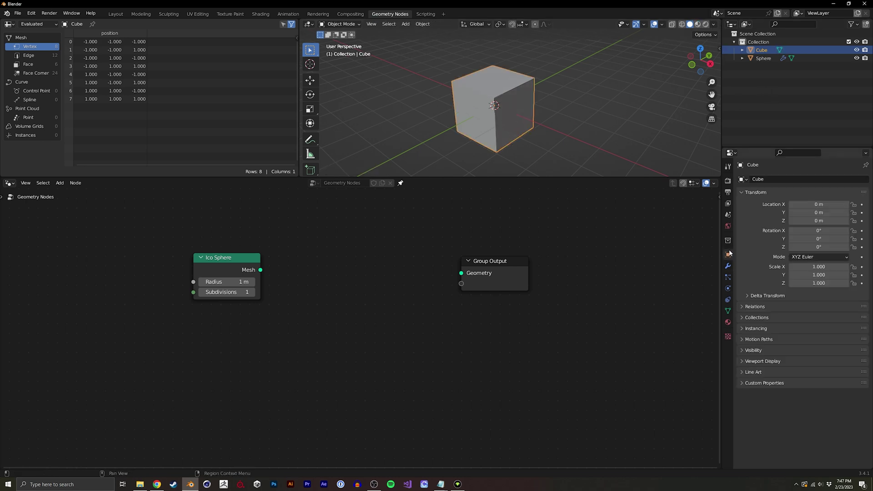
{"action": "left_click", "coordinate": [757, 361]}
{"action": "scroll", "coordinate": [768, 390], "scroll_direction": "down", "scroll_amount": 2}
{"action": "left_click", "coordinate": [814, 429]}
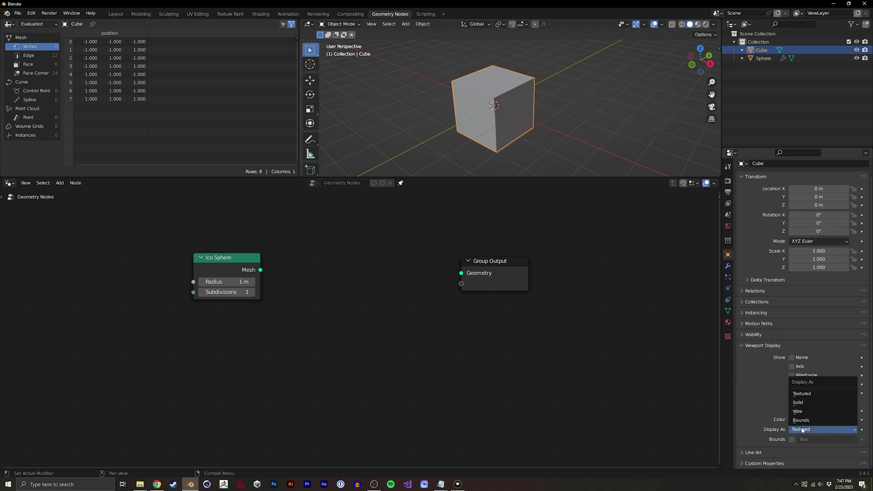
{"action": "left_click", "coordinate": [803, 413]}
{"action": "mouse_move", "coordinate": [534, 109]}
{"action": "middle_mouse_down"}
{"action": "mouse_move", "coordinate": [520, 115]}
{"action": "mouse_move", "coordinate": [497, 87]}
{"action": "middle_mouse_up"}
Step: Add an Object Info node for the Cube beneath the Ico Sphere node and set it to Relative
{"action": "middle_click_drag", "start_coordinate": [325, 271], "coordinate": [372, 266]}
{"action": "left_click_drag", "start_coordinate": [762, 50], "coordinate": [275, 367]}
{"action": "middle_click_drag", "start_coordinate": [272, 381], "coordinate": [269, 363]}
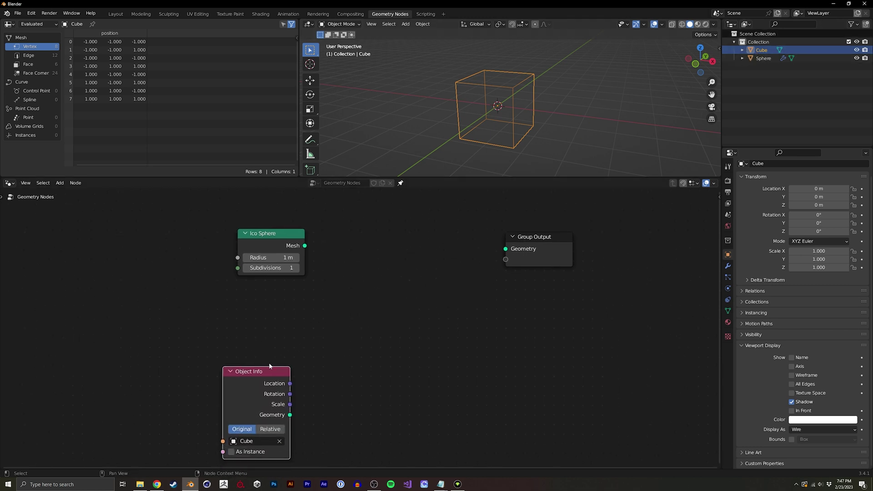
{"action": "left_click_drag", "start_coordinate": [262, 378], "coordinate": [268, 338]}
{"action": "middle_click_drag", "start_coordinate": [275, 387], "coordinate": [255, 414]}
{"action": "left_click", "coordinate": [258, 419]}
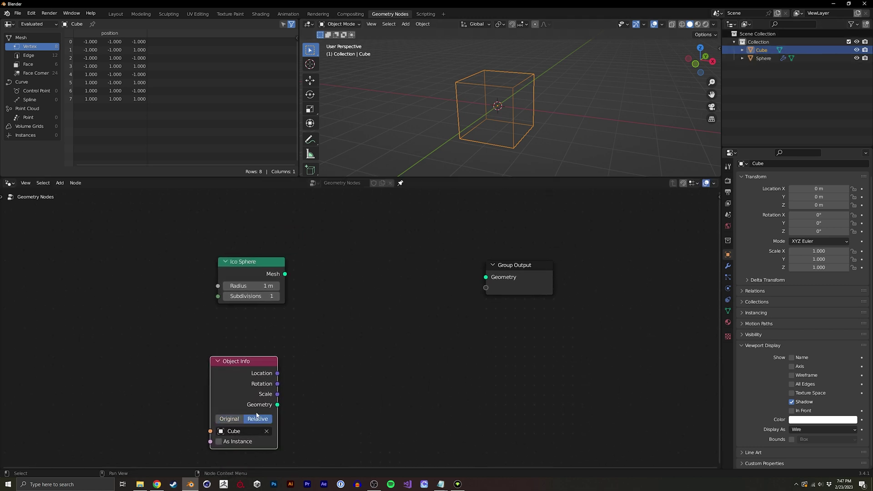
{"action": "mouse_move", "coordinate": [246, 362]}
{"action": "left_mouse_down"}
{"action": "mouse_move", "coordinate": [252, 342]}
{"action": "mouse_move", "coordinate": [248, 357]}
{"action": "left_mouse_up"}
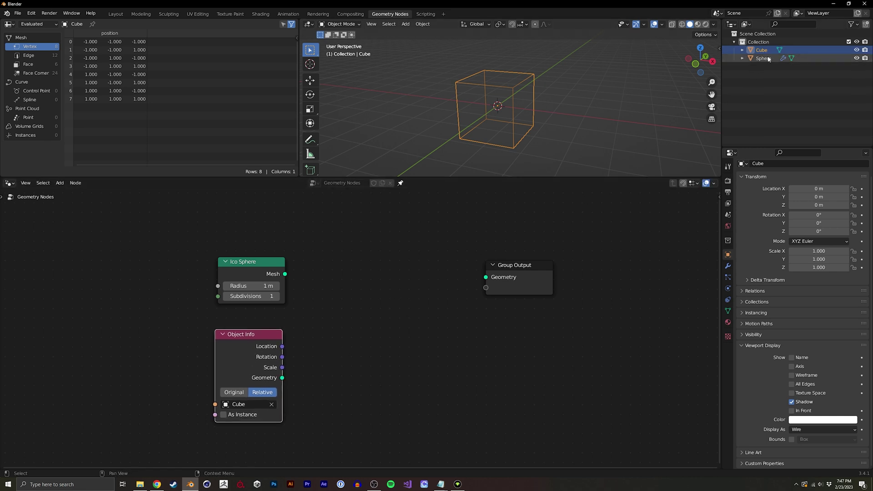
{"action": "key", "text": "g"}
{"action": "key", "text": "Escape"}
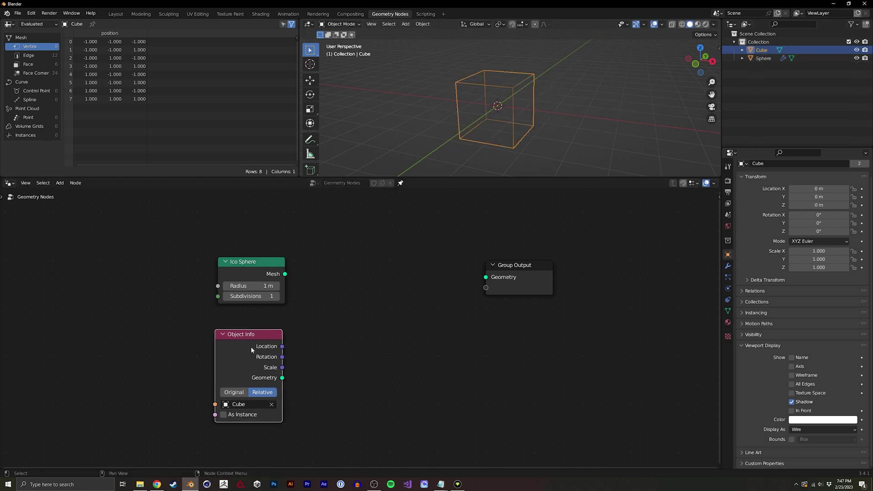
Step: Connect the Ico Sphere's Mesh output to the Group Output's Geometry input
{"action": "middle_click_drag", "start_coordinate": [341, 287], "coordinate": [374, 266]}
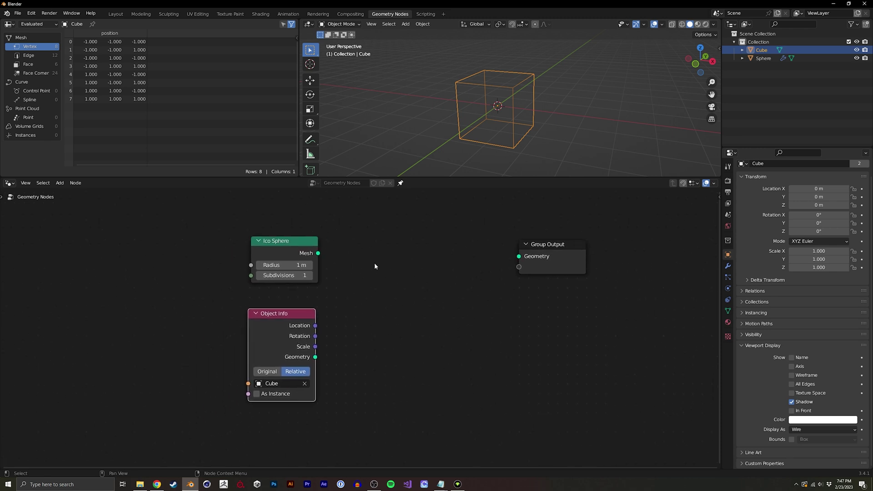
{"action": "left_click_drag", "start_coordinate": [285, 241], "coordinate": [519, 257]}
{"action": "middle_click_drag", "start_coordinate": [526, 145], "coordinate": [473, 148]}
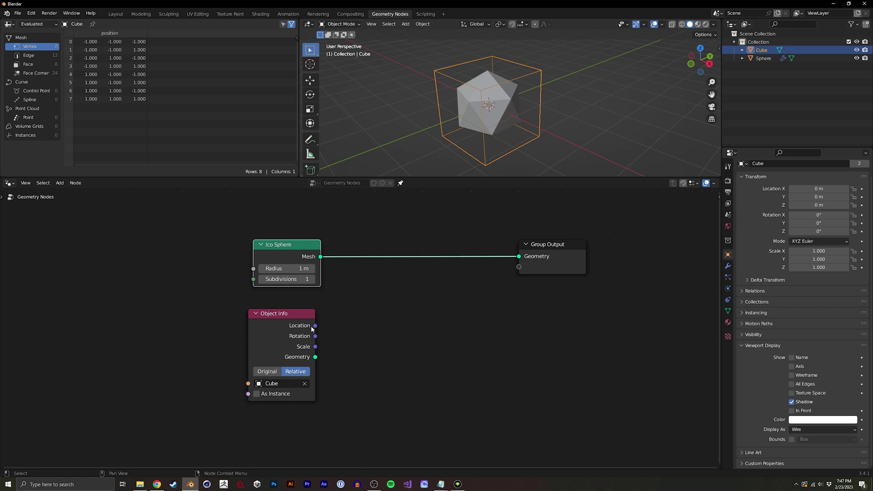
Step: Set the Ico Sphere node to 4 subdivisions and a radius of 0.45 m
{"action": "left_click", "coordinate": [312, 280]}
{"action": "left_click", "coordinate": [313, 280]}
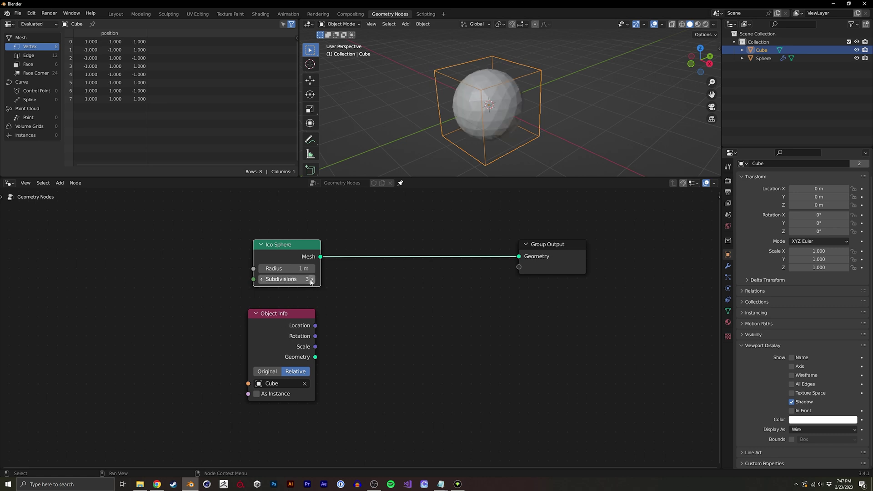
{"action": "left_click", "coordinate": [312, 279]}
{"action": "middle_click_drag", "start_coordinate": [334, 305], "coordinate": [339, 303]}
{"action": "left_click_drag", "start_coordinate": [297, 266], "coordinate": [269, 275]}
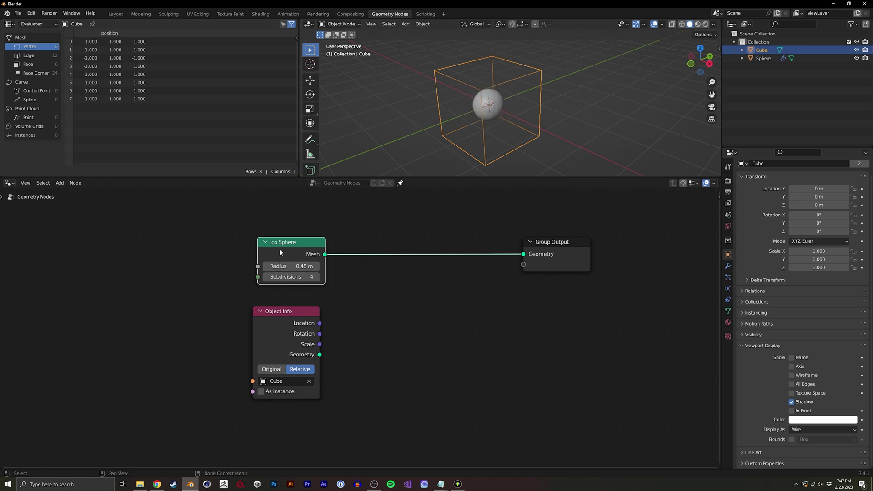
{"action": "left_click_drag", "start_coordinate": [285, 245], "coordinate": [284, 245]}
Step: Examine the sphere's surface and its surrounding wireframe cube from several angles
{"action": "middle_click_drag", "start_coordinate": [498, 123], "coordinate": [508, 125]}
{"action": "left_click_drag", "start_coordinate": [284, 323], "coordinate": [285, 322]}
{"action": "middle_click_drag", "start_coordinate": [502, 137], "coordinate": [445, 131]}
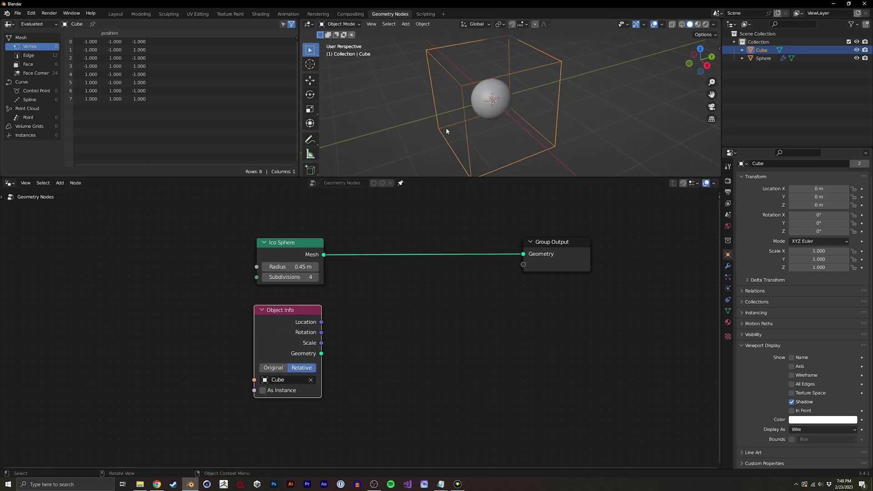
{"action": "middle_click_drag", "start_coordinate": [496, 118], "coordinate": [516, 116]}
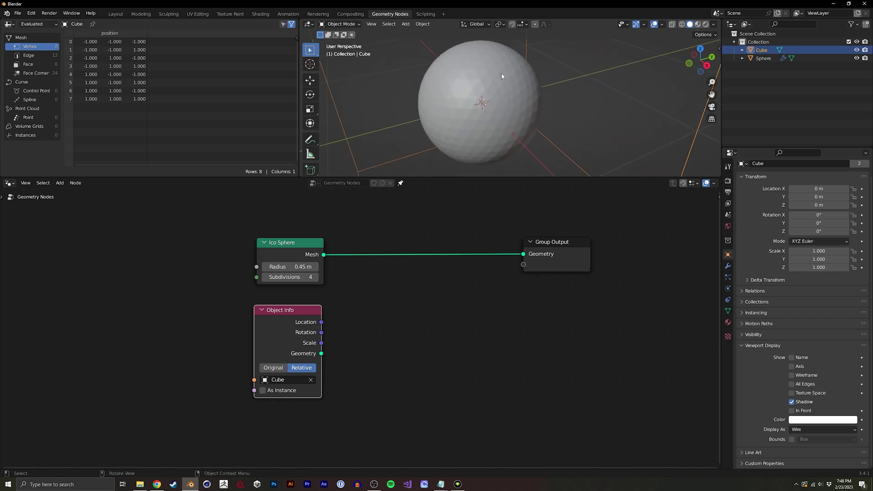
{"action": "middle_click_drag", "start_coordinate": [476, 63], "coordinate": [406, 130], "text": "ctrl"}
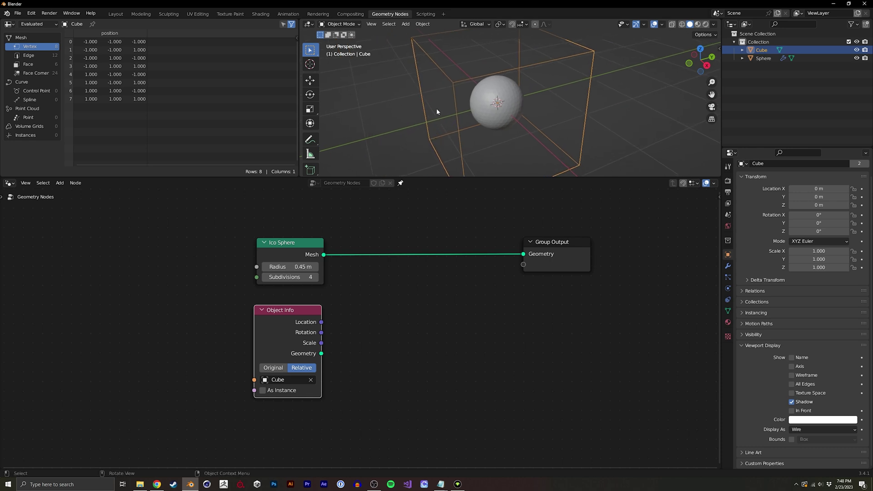
{"action": "middle_click_drag", "start_coordinate": [440, 121], "coordinate": [418, 123]}
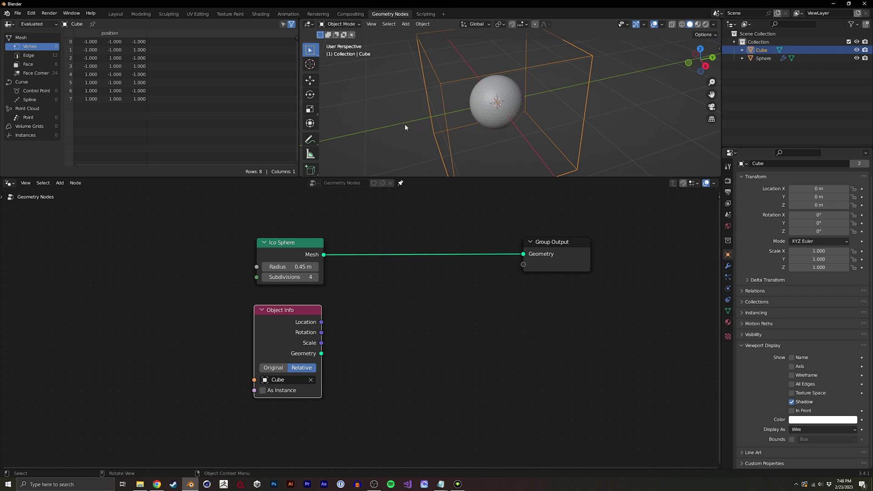
{"action": "middle_click_drag", "start_coordinate": [482, 133], "coordinate": [466, 78]}
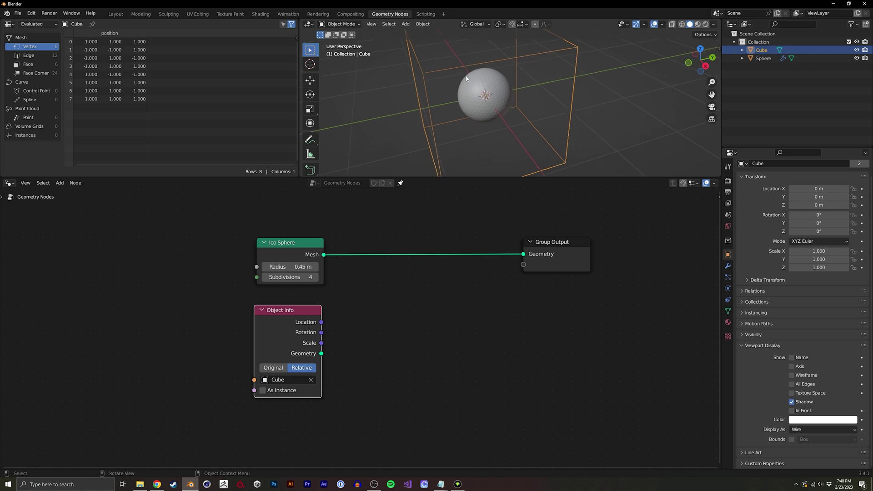
{"action": "middle_click_drag", "start_coordinate": [555, 123], "coordinate": [491, 168]}
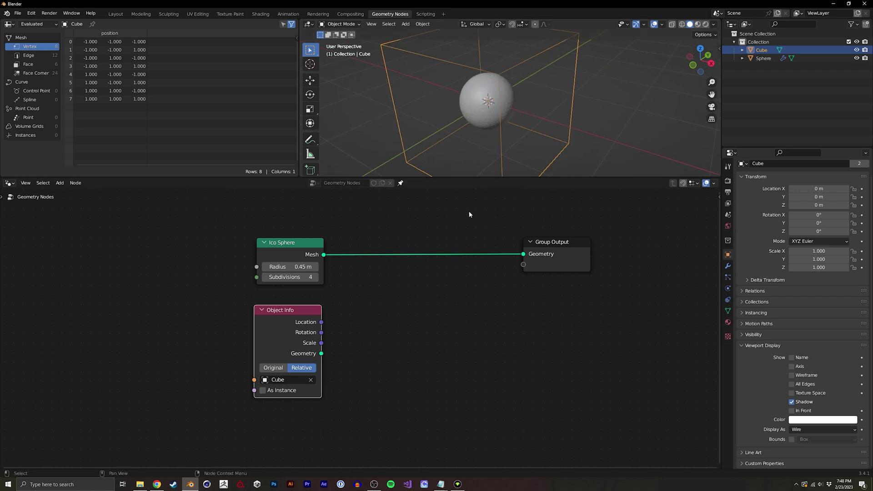
Step: Add a Raycast node and connect the Object Info's Geometry output to its Target Geometry input
{"action": "middle_click_drag", "start_coordinate": [378, 295], "coordinate": [357, 290]}
{"action": "key", "text": "shift+a"}
{"action": "type", "text": "ra"}
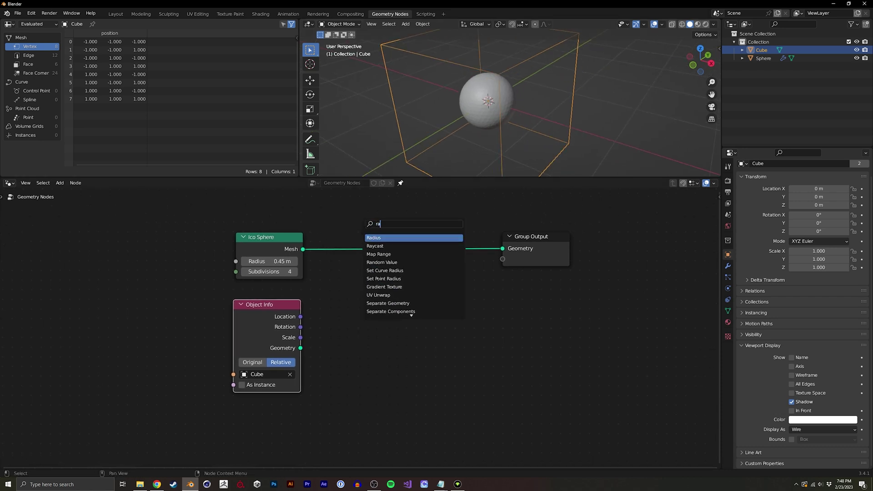
{"action": "key", "text": "Down"}
{"action": "key", "text": "Return"}
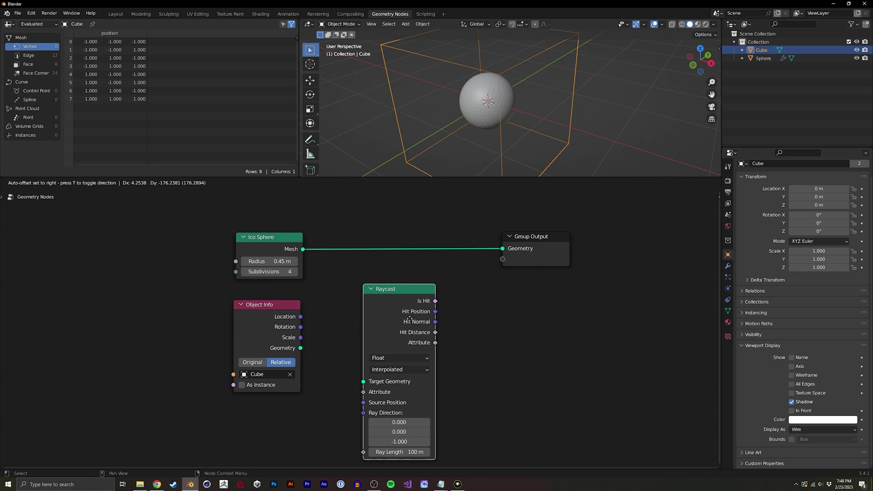
{"action": "middle_click_drag", "start_coordinate": [314, 340], "coordinate": [331, 316]}
{"action": "left_click_drag", "start_coordinate": [281, 314], "coordinate": [387, 355]}
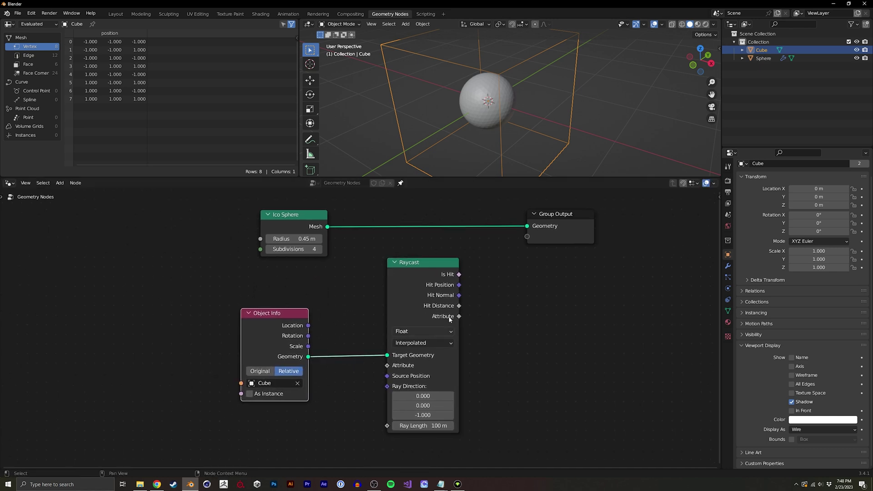
Step: Rename the Cube object as boundary
{"action": "double_click", "coordinate": [762, 50]}
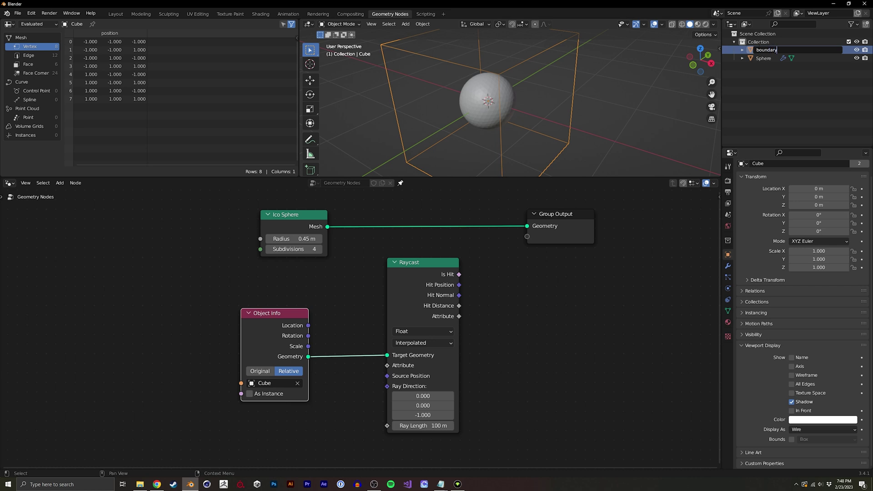
{"action": "type", "text": "boundary"}
{"action": "key", "text": "Return"}
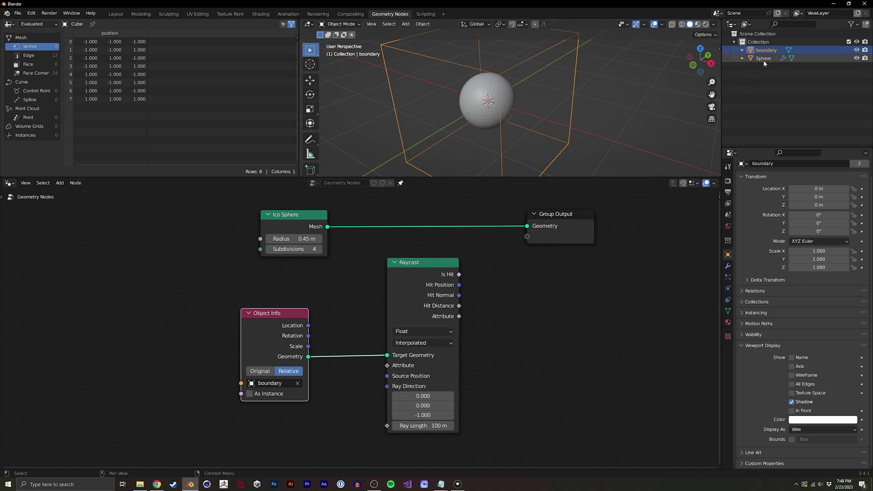
Step: Select the Sphere object, show its modifier settings, and shift the Object Info node closer to the Raycast node
{"action": "left_click", "coordinate": [763, 59]}
{"action": "middle_click_drag", "start_coordinate": [391, 261], "coordinate": [361, 257]}
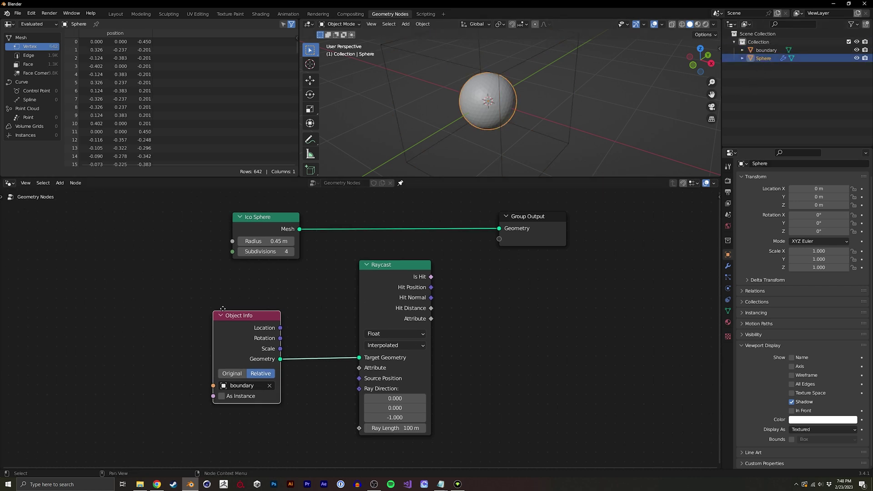
{"action": "left_click", "coordinate": [727, 266]}
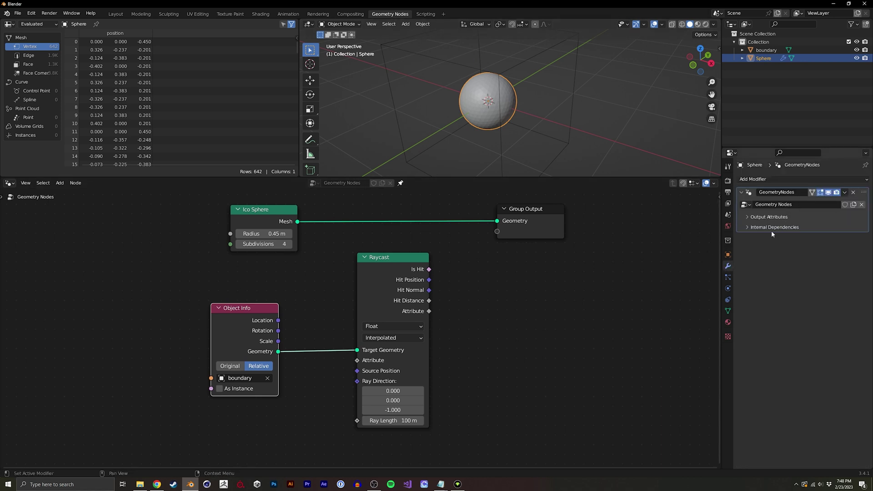
{"action": "left_click_drag", "start_coordinate": [250, 320], "coordinate": [274, 299]}
{"action": "middle_click_drag", "start_coordinate": [268, 310], "coordinate": [333, 240]}
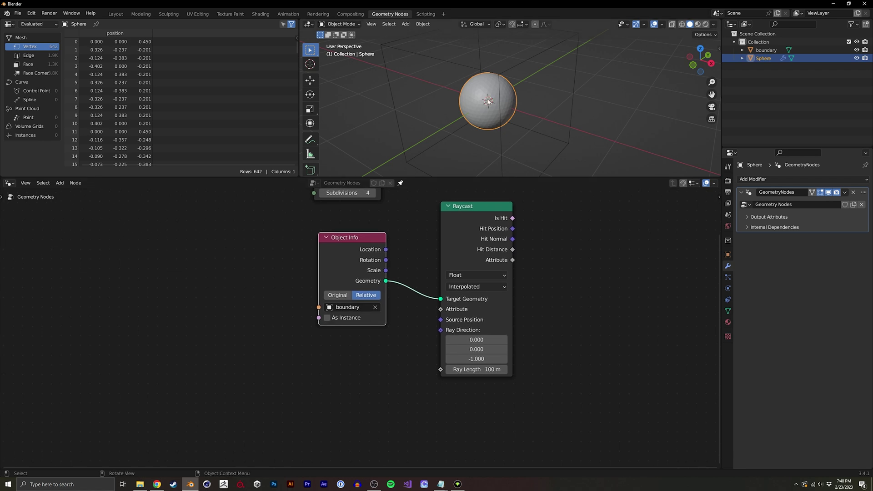
Step: Add a Position node to the node tree below the Object Info node
{"action": "key", "text": "shift+a"}
{"action": "left_click", "coordinate": [241, 297]}
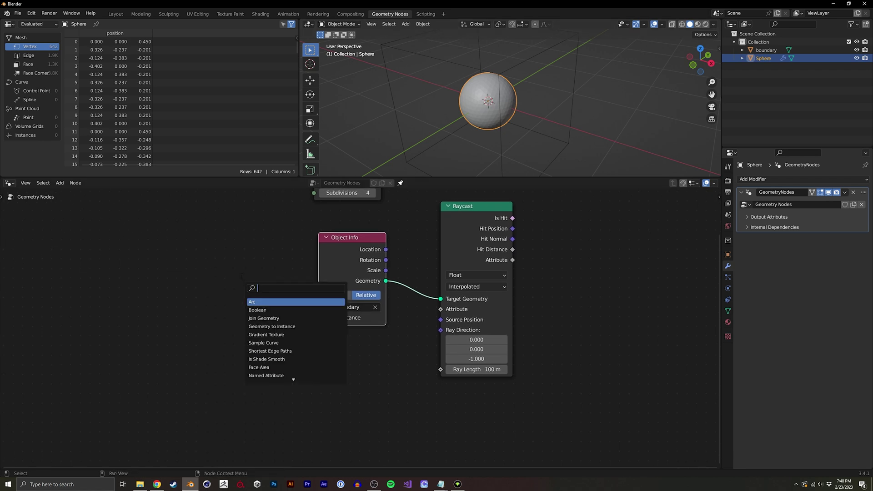
{"action": "type", "text": "pos"}
{"action": "left_click", "coordinate": [274, 302]}
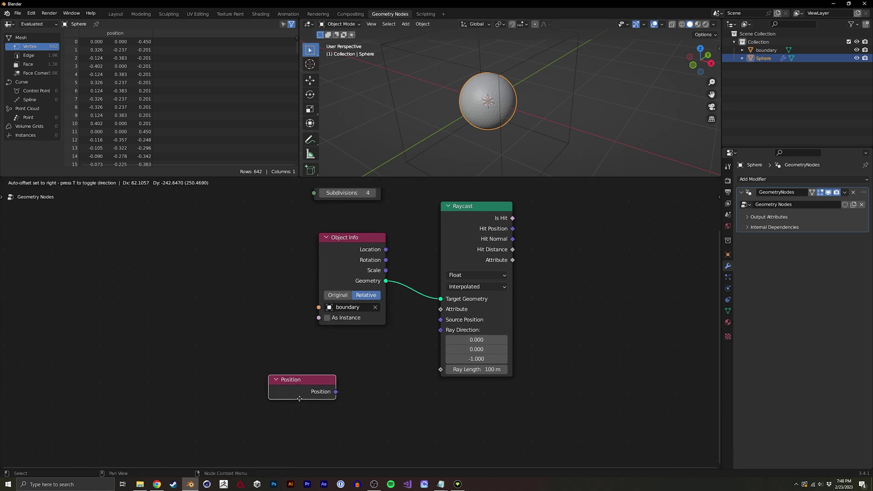
{"action": "left_click", "coordinate": [290, 400]}
{"action": "middle_click_drag", "start_coordinate": [291, 383], "coordinate": [240, 381]}
Step: Move the sphere along the Y axis toward one wall of the boundary cube and inspect its surface there
{"action": "middle_click_drag", "start_coordinate": [391, 150], "coordinate": [491, 105]}
{"action": "key", "text": "g"}
{"action": "key", "text": "y"}
{"action": "left_click", "coordinate": [474, 123]}
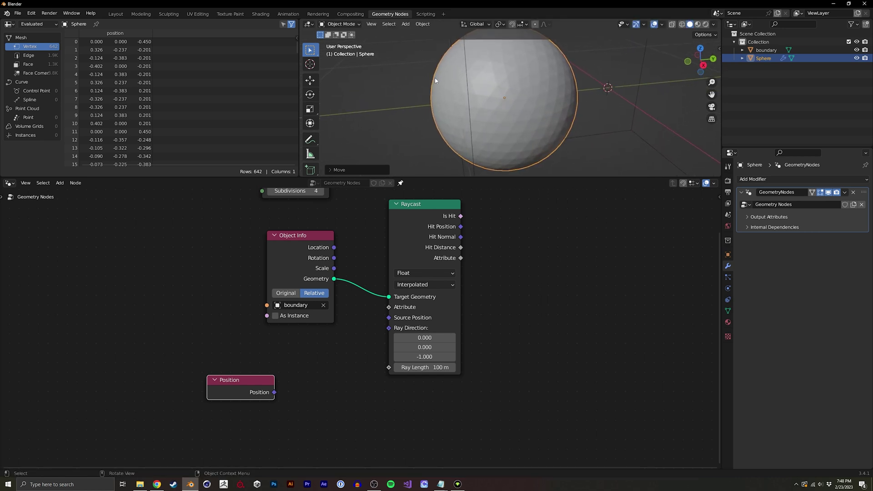
{"action": "mouse_move", "coordinate": [435, 80]}
{"action": "middle_mouse_down"}
{"action": "mouse_move", "coordinate": [421, 72]}
{"action": "mouse_move", "coordinate": [444, 81]}
{"action": "middle_mouse_up"}
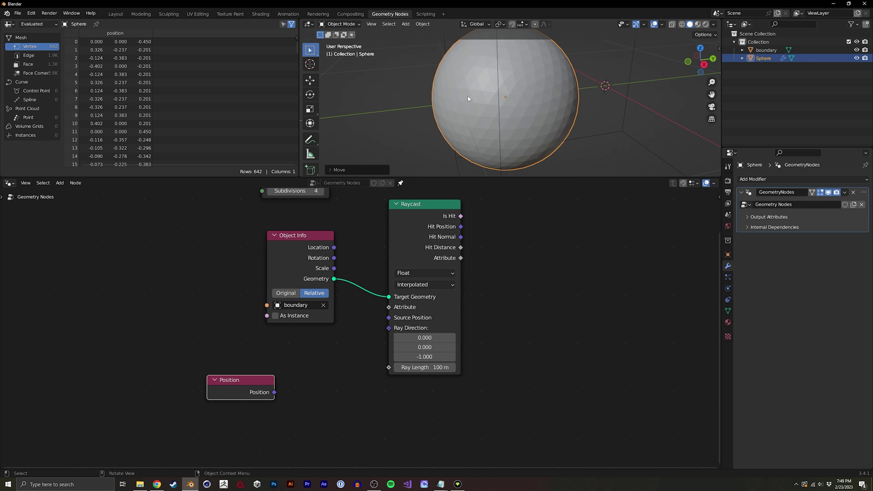
{"action": "scroll", "coordinate": [469, 99], "scroll_direction": "down", "scroll_amount": 4}
{"action": "middle_click_drag", "start_coordinate": [470, 113], "coordinate": [426, 90]}
Step: Add a second Cube mesh and move it clear of the boundary cube, on the sphere's side
{"action": "left_click", "coordinate": [399, 116]}
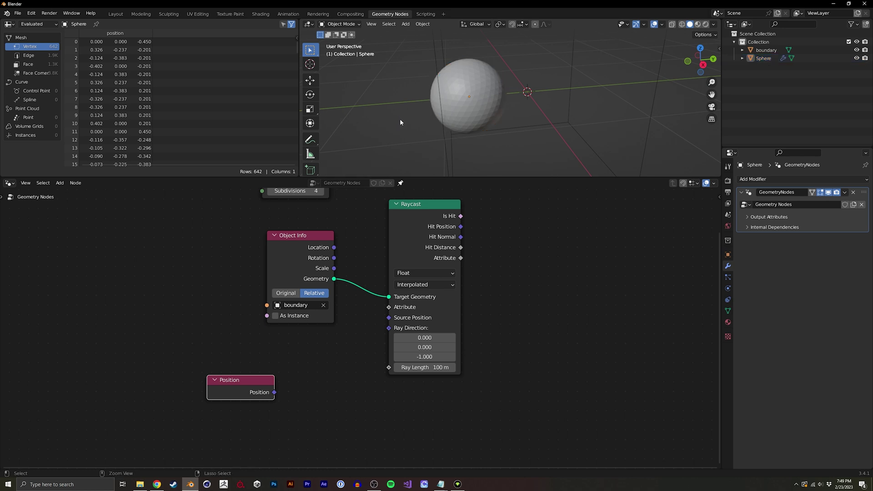
{"action": "scroll", "coordinate": [400, 118], "scroll_direction": "down", "scroll_amount": 3}
{"action": "key", "text": "shift+a"}
{"action": "mouse_move", "coordinate": [397, 123]}
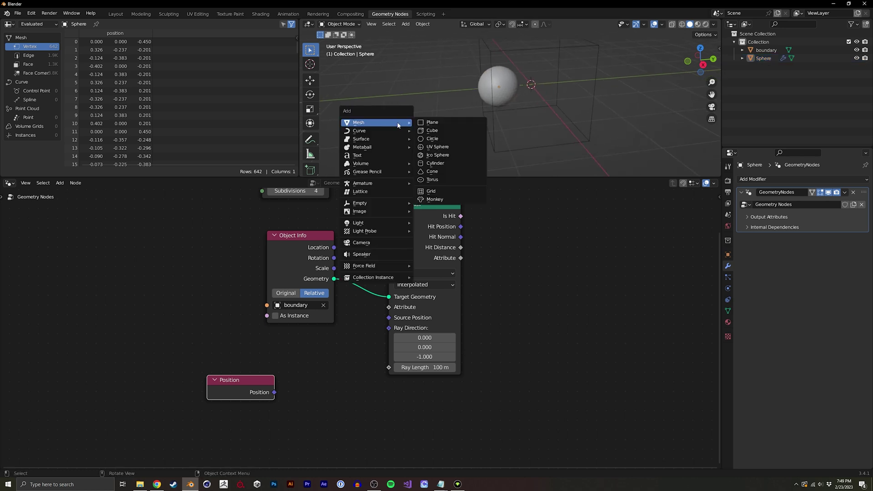
{"action": "left_click", "coordinate": [439, 131]}
{"action": "key", "text": "g"}
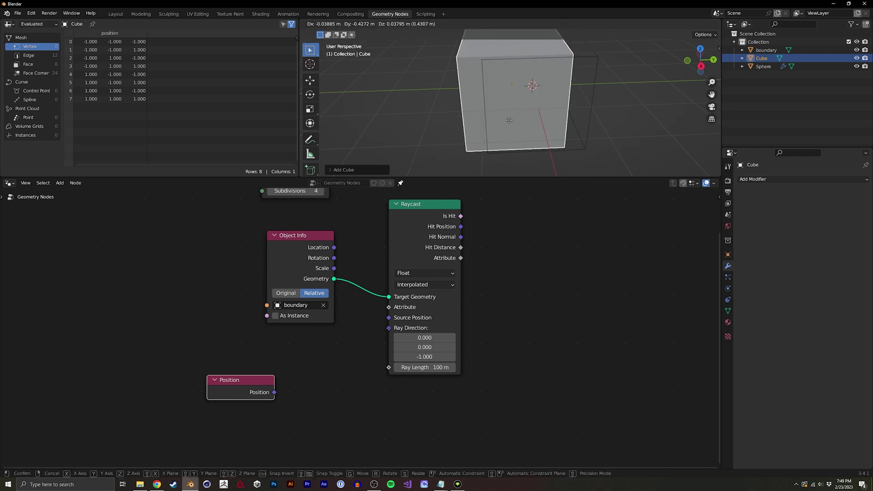
{"action": "left_click", "coordinate": [419, 115]}
{"action": "middle_click_drag", "start_coordinate": [419, 115], "coordinate": [429, 126]}
{"action": "middle_click_drag", "start_coordinate": [429, 125], "coordinate": [530, 113], "text": "shift"}
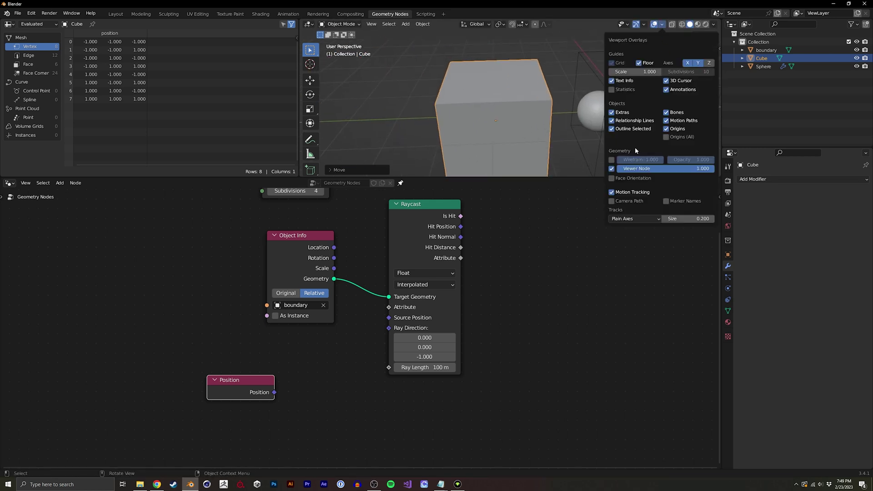
Step: Turn on the Face Orientation overlay and delete the new cube's side face nearest the viewer
{"action": "left_click", "coordinate": [611, 178]}
{"action": "middle_click_drag", "start_coordinate": [551, 132], "coordinate": [499, 107]}
{"action": "key", "text": "Tab"}
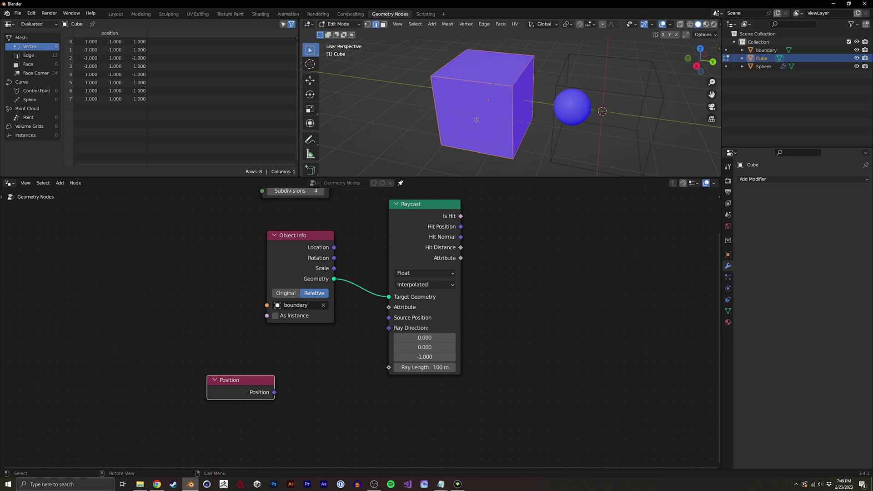
{"action": "key", "text": "3"}
{"action": "left_click", "coordinate": [483, 145]}
{"action": "key", "text": "x"}
{"action": "left_click", "coordinate": [483, 145]}
{"action": "key", "text": "Tab"}
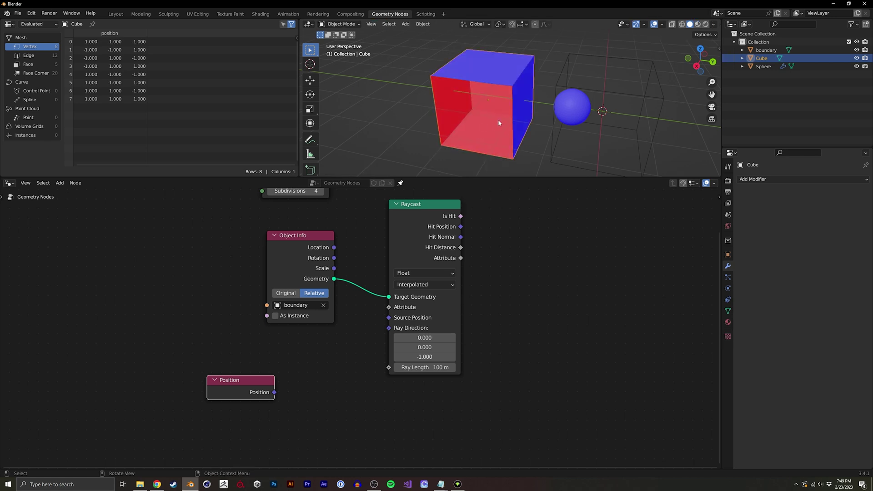
{"action": "middle_click_drag", "start_coordinate": [498, 119], "coordinate": [467, 118]}
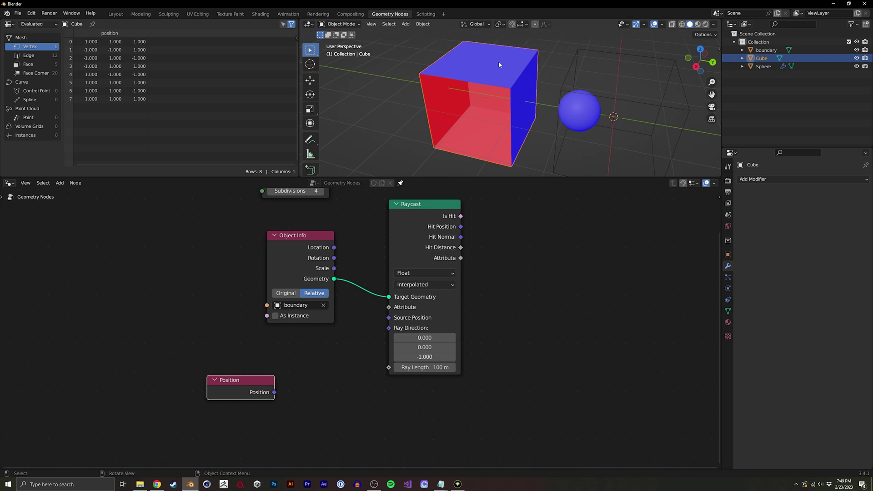
Step: Delete the extra cube that has the open side from the scene
{"action": "middle_click_drag", "start_coordinate": [499, 64], "coordinate": [462, 113]}
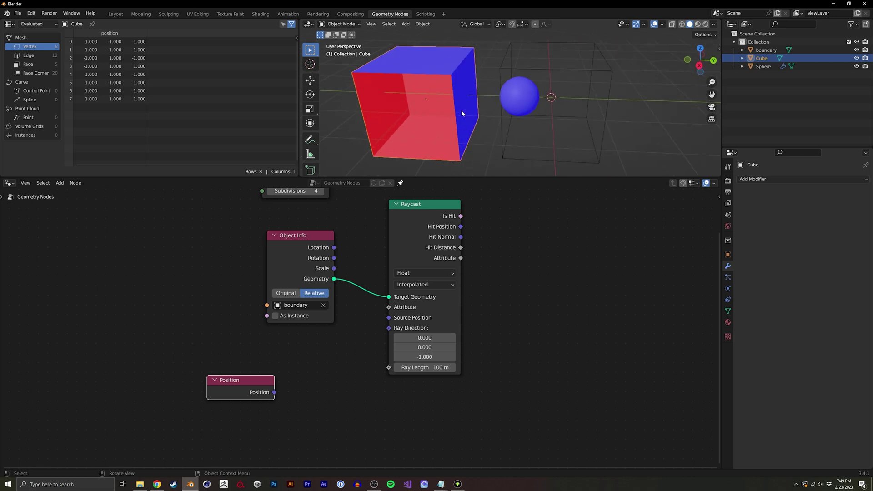
{"action": "key", "text": "x"}
{"action": "left_click", "coordinate": [484, 135]}
Step: Display the boundary object as Solid to check its face orientation, and return its viewport display to Wire
{"action": "left_click", "coordinate": [535, 119]}
{"action": "middle_click_drag", "start_coordinate": [535, 119], "coordinate": [521, 125]}
{"action": "left_click", "coordinate": [728, 255]}
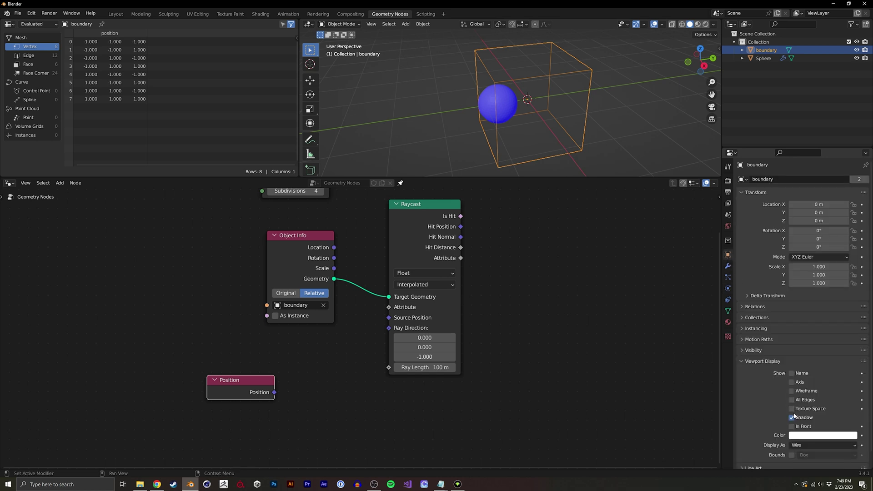
{"action": "left_click", "coordinate": [805, 445]}
{"action": "left_click", "coordinate": [800, 418]}
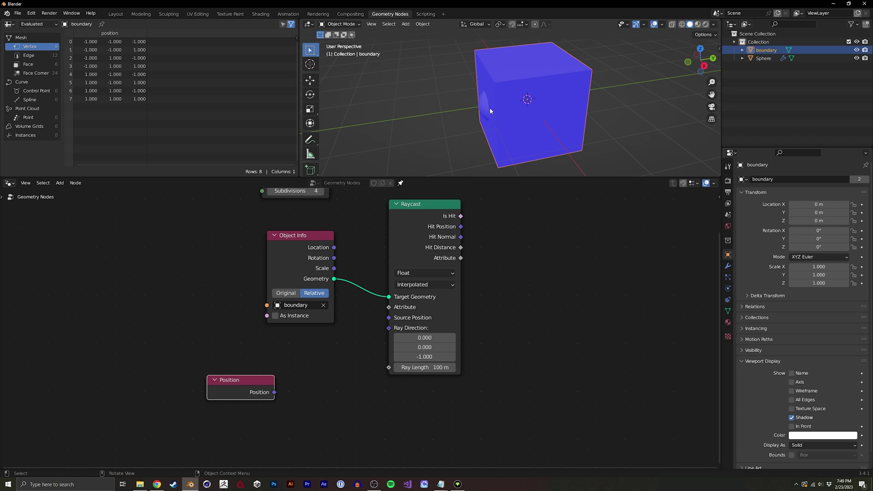
{"action": "left_click", "coordinate": [804, 446]}
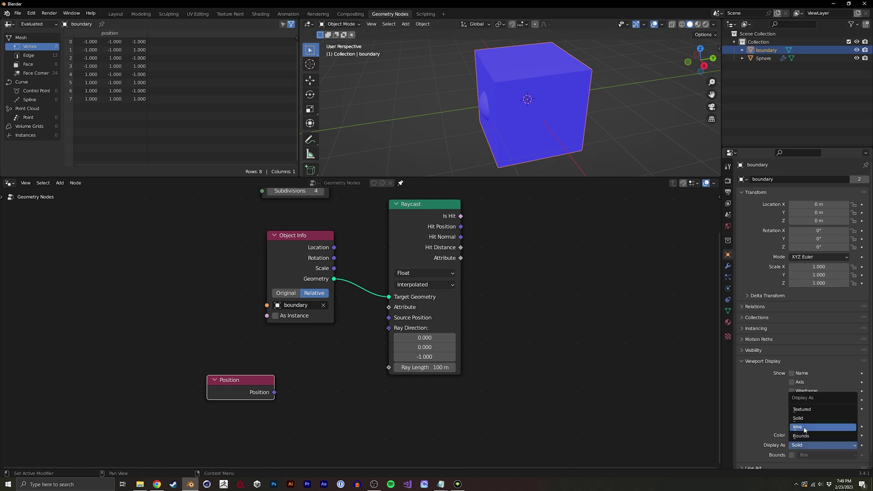
{"action": "left_click", "coordinate": [802, 419]}
Step: Turn off the Face Orientation overlay and deselect the boundary object
{"action": "left_click", "coordinate": [662, 26]}
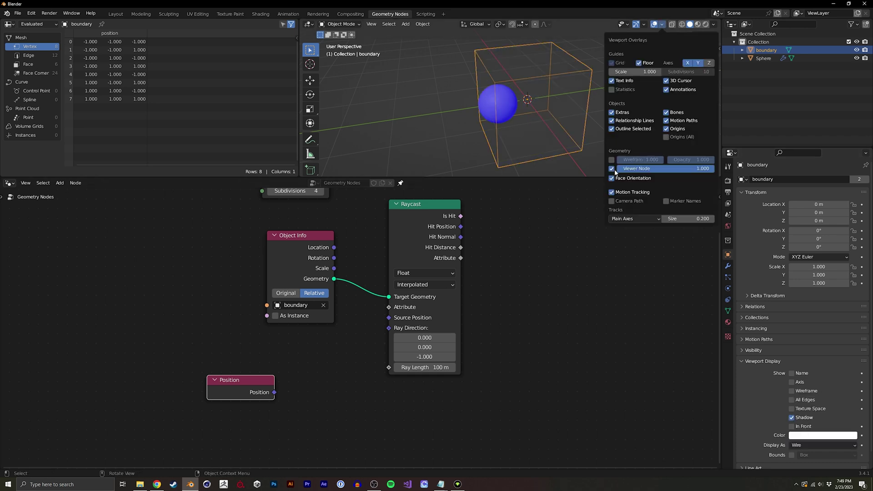
{"action": "left_click", "coordinate": [614, 178]}
{"action": "left_click", "coordinate": [473, 142]}
{"action": "middle_click_drag", "start_coordinate": [473, 143], "coordinate": [470, 145], "text": "shift"}
Step: Add a Normal node below the Object Info node and delete the Position node it replaces
{"action": "middle_click_drag", "start_coordinate": [273, 361], "coordinate": [291, 320]}
{"action": "mouse_move", "coordinate": [261, 341]}
{"action": "left_mouse_down"}
{"action": "mouse_move", "coordinate": [252, 355]}
{"action": "mouse_move", "coordinate": [265, 342]}
{"action": "left_mouse_up"}
{"action": "left_click", "coordinate": [311, 332]}
{"action": "key", "text": "shift+a"}
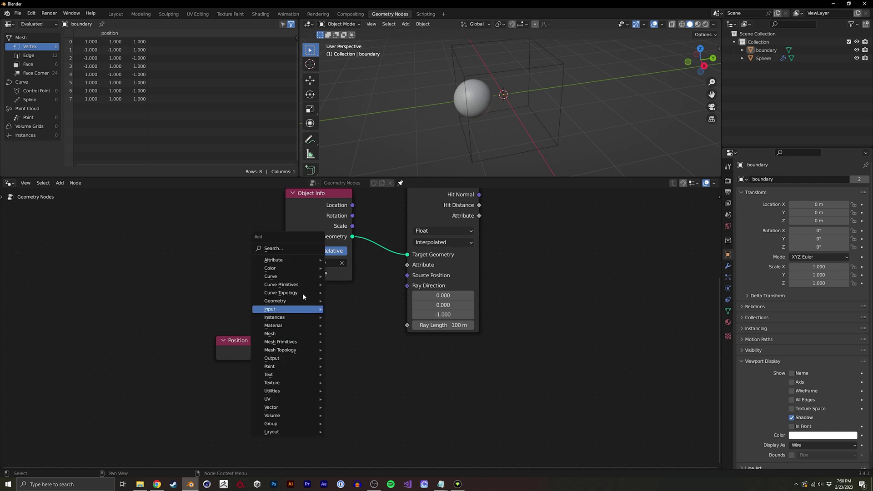
{"action": "type", "text": "norm"}
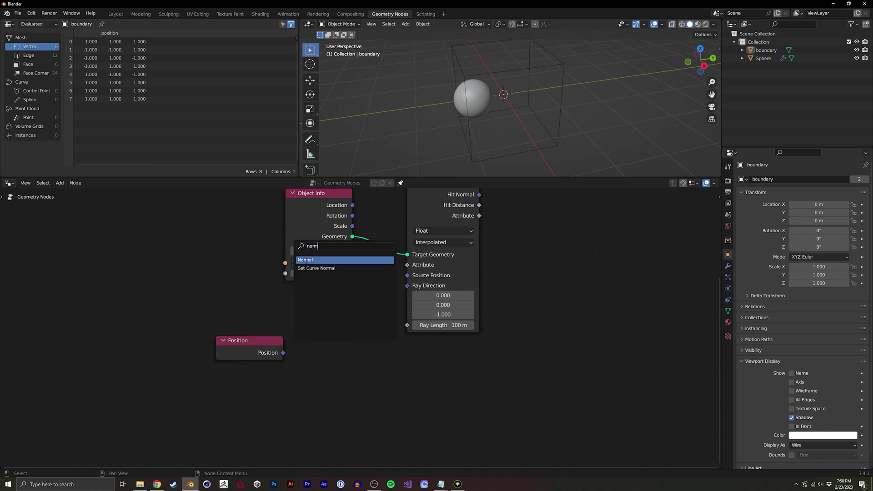
{"action": "key", "text": "Return"}
{"action": "left_click", "coordinate": [313, 372]}
{"action": "left_click_drag", "start_coordinate": [313, 372], "coordinate": [261, 385]}
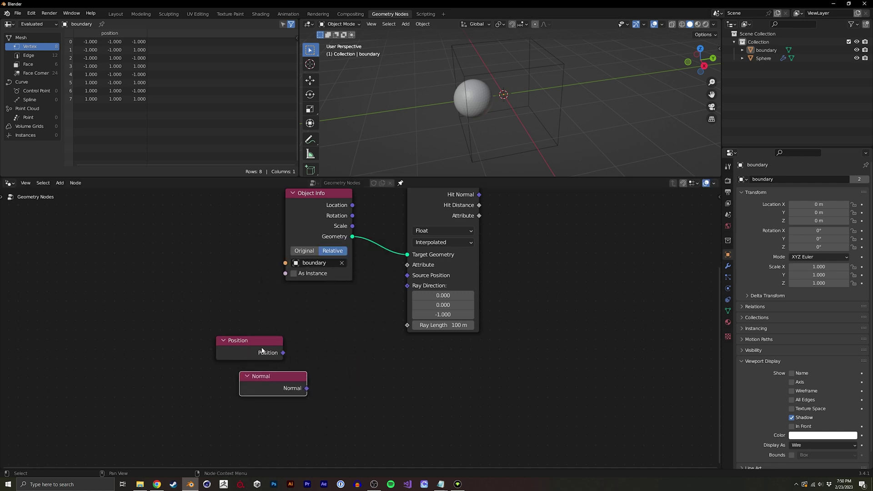
{"action": "left_click", "coordinate": [262, 351]}
{"action": "key", "text": "x"}
Step: Add a Vector Math node beside the Normal node and set its operation to Multiply
{"action": "key", "text": "shift+a"}
{"action": "type", "text": "vec"}
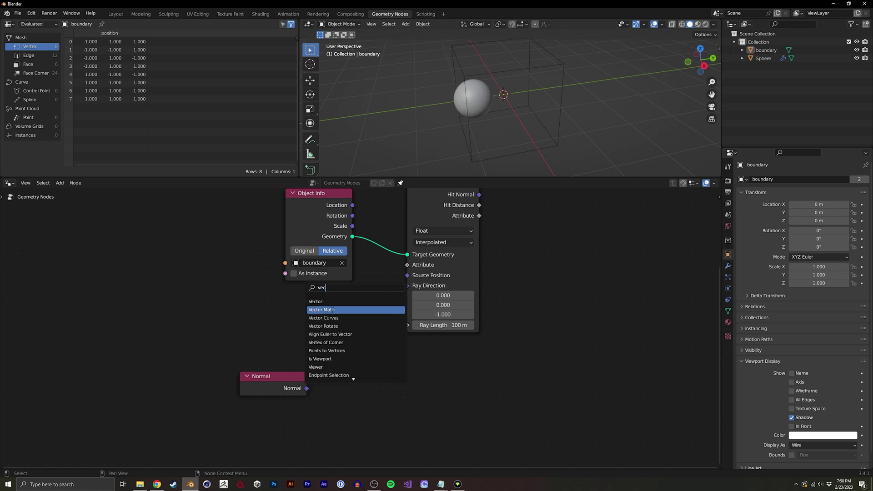
{"action": "left_click", "coordinate": [333, 309]}
{"action": "left_click", "coordinate": [354, 371]}
{"action": "left_click", "coordinate": [356, 369]}
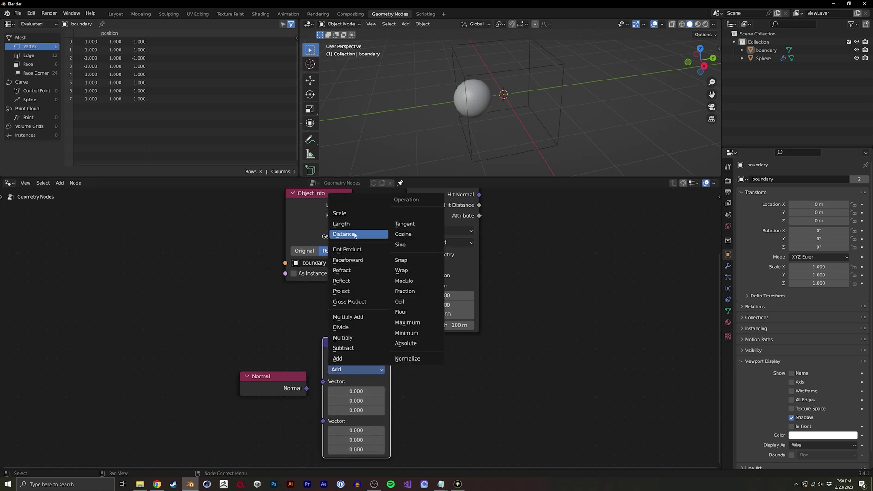
{"action": "left_click", "coordinate": [358, 338]}
{"action": "left_click_drag", "start_coordinate": [359, 340], "coordinate": [354, 328]}
Step: Connect Normal to the Multiply node's first vector and set all three components of its second vector to -1
{"action": "left_click_drag", "start_coordinate": [264, 376], "coordinate": [317, 359]}
{"action": "left_click", "coordinate": [353, 380]}
{"action": "type", "text": "-"}
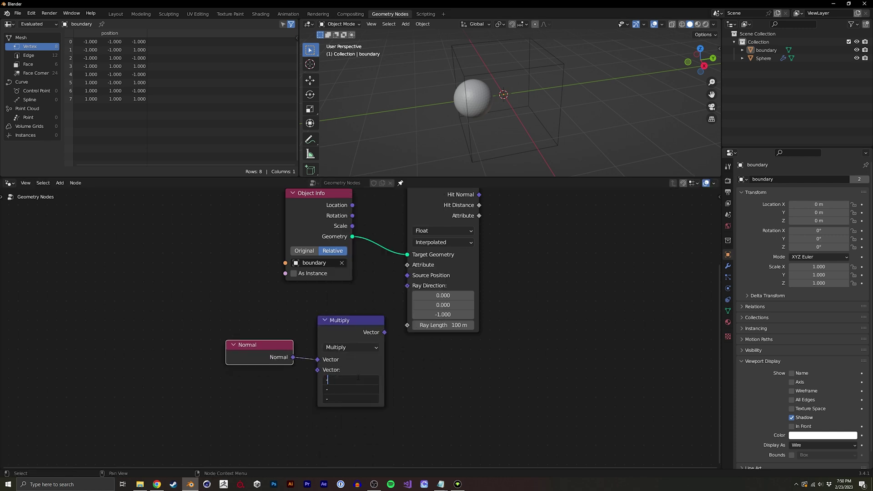
{"action": "type", "text": "1"}
{"action": "key", "text": "Return"}
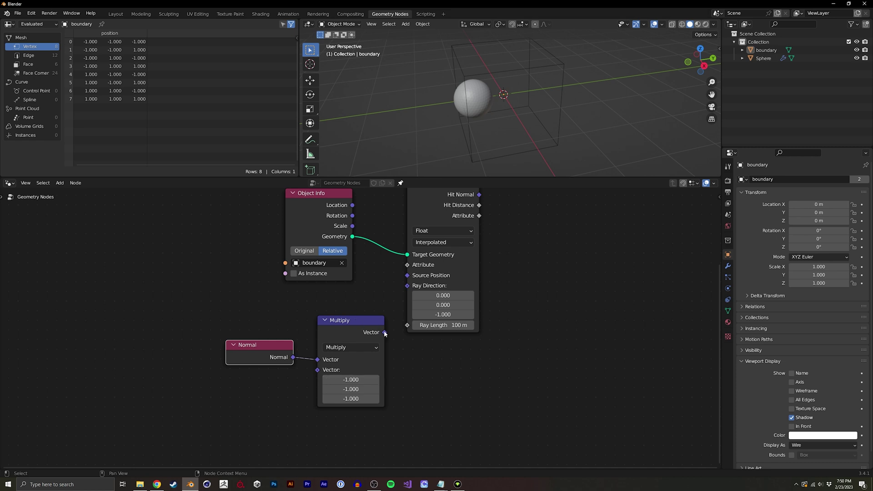
Step: Connect the Multiply node's Vector output to Raycast's Ray Direction, and rearrange the nodes with Group Output moved farther from the Ico Sphere
{"action": "left_click_drag", "start_coordinate": [385, 333], "coordinate": [407, 286]}
{"action": "middle_click_drag", "start_coordinate": [407, 285], "coordinate": [296, 363]}
{"action": "left_click_drag", "start_coordinate": [248, 406], "coordinate": [281, 371]}
{"action": "middle_click_drag", "start_coordinate": [305, 330], "coordinate": [269, 346]}
{"action": "left_click_drag", "start_coordinate": [349, 275], "coordinate": [323, 293]}
{"action": "middle_click_drag", "start_coordinate": [319, 284], "coordinate": [320, 273]}
{"action": "left_click_drag", "start_coordinate": [323, 282], "coordinate": [322, 271]}
{"action": "left_click_drag", "start_coordinate": [457, 225], "coordinate": [523, 226]}
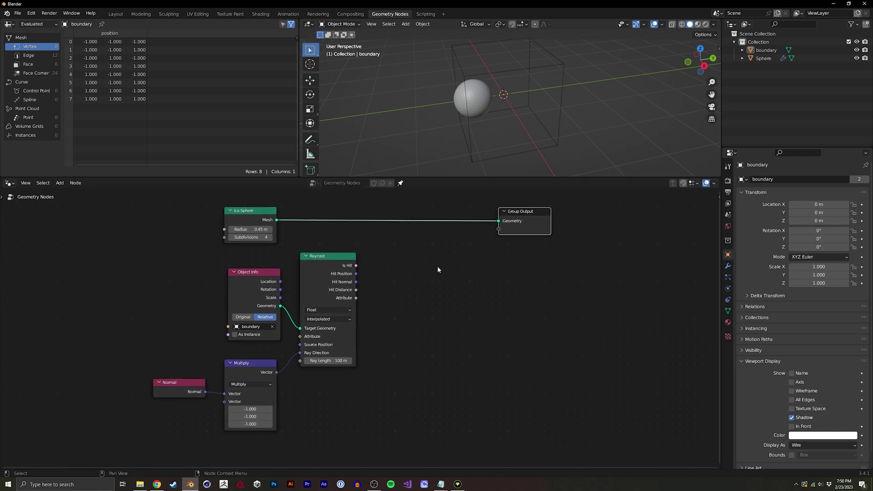
Step: Add a Set Position node below the link between the Ico Sphere and Group Output
{"action": "key", "text": "shift+a"}
{"action": "type", "text": "set"}
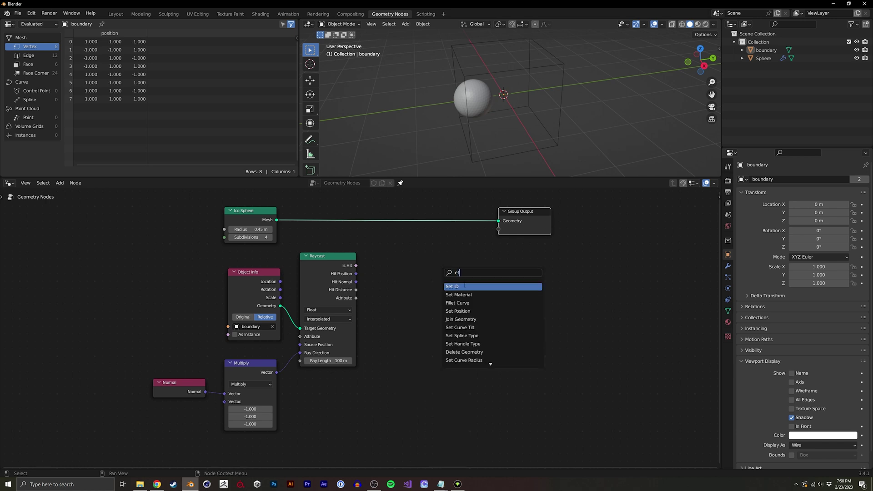
{"action": "type", "text": " pos"}
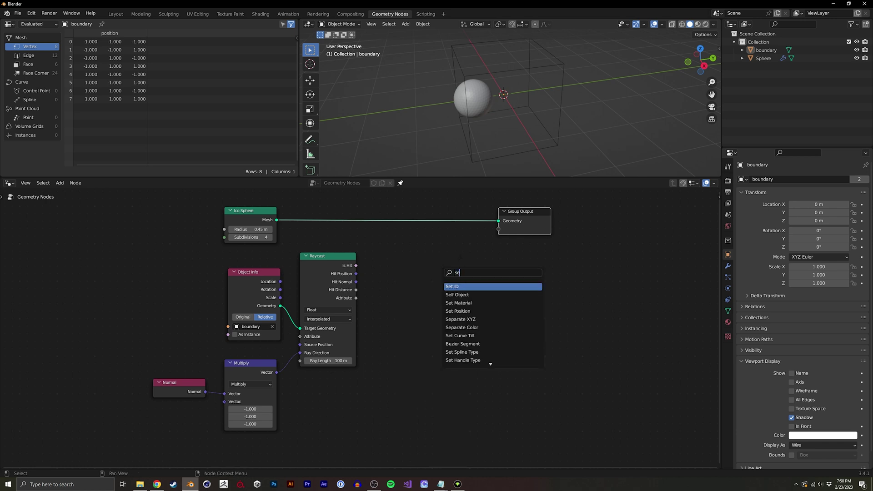
{"action": "key", "text": "Return"}
{"action": "left_click", "coordinate": [460, 259]}
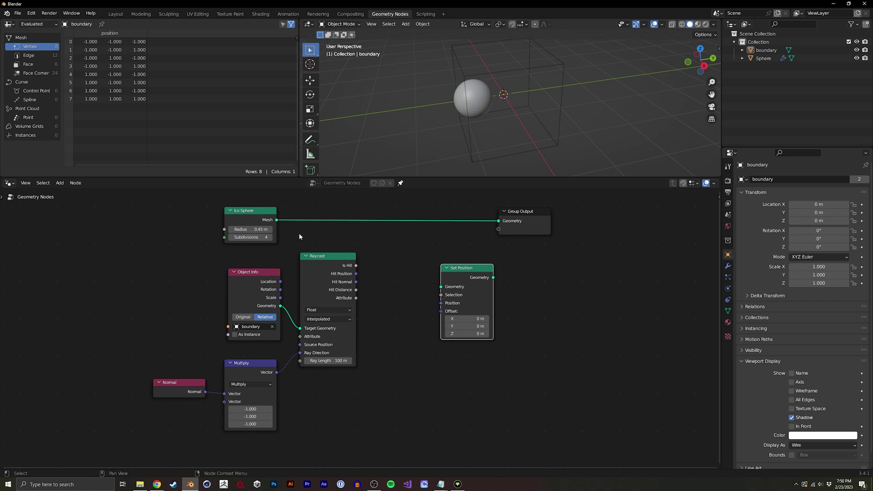
Step: Route the Ico Sphere mesh through Set Position into Group Output, and shift the Raycast node and its input nodes away from Set Position
{"action": "left_click_drag", "start_coordinate": [276, 220], "coordinate": [441, 286]}
{"action": "left_click_drag", "start_coordinate": [493, 277], "coordinate": [446, 245]}
{"action": "middle_click_drag", "start_coordinate": [344, 265], "coordinate": [412, 263]}
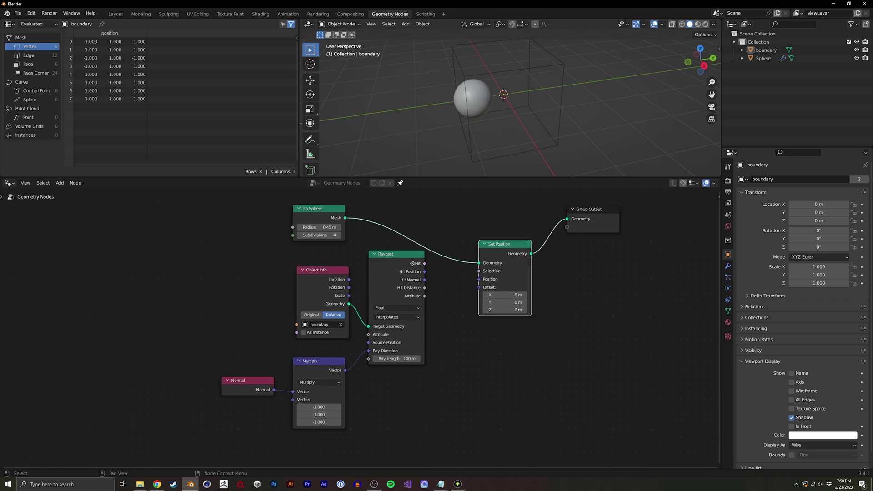
{"action": "left_click_drag", "start_coordinate": [212, 413], "coordinate": [422, 253]}
{"action": "left_click_drag", "start_coordinate": [396, 288], "coordinate": [336, 292]}
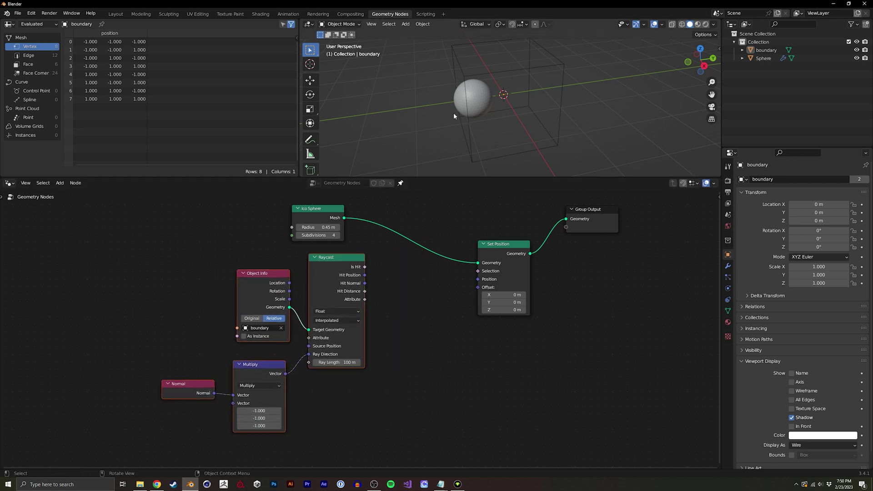
{"action": "middle_click_drag", "start_coordinate": [465, 109], "coordinate": [450, 96]}
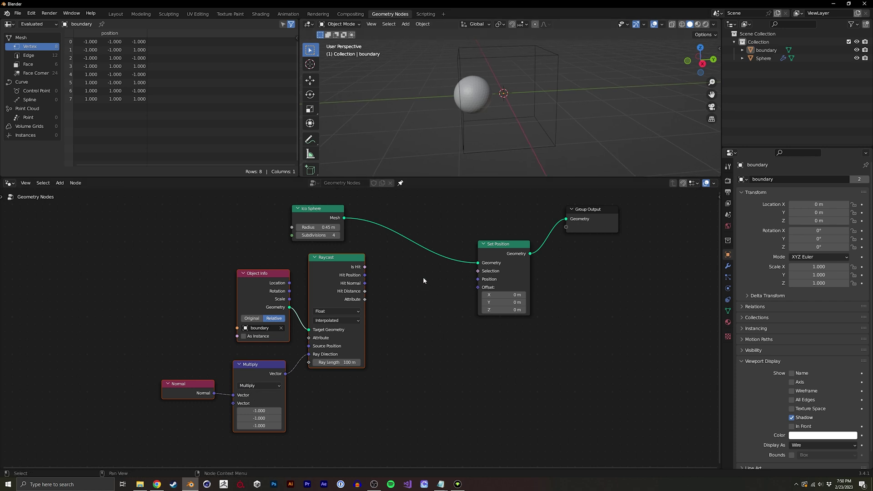
{"action": "middle_click_drag", "start_coordinate": [405, 312], "coordinate": [418, 307]}
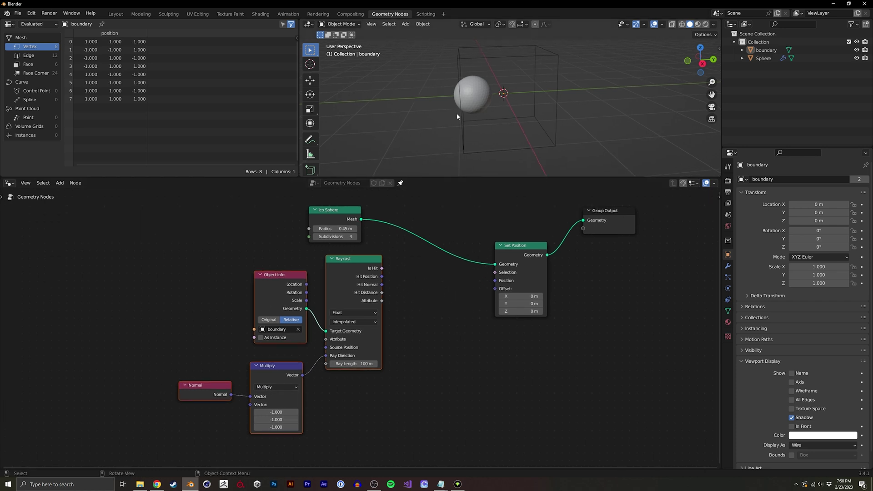
{"action": "middle_click_drag", "start_coordinate": [453, 87], "coordinate": [458, 84]}
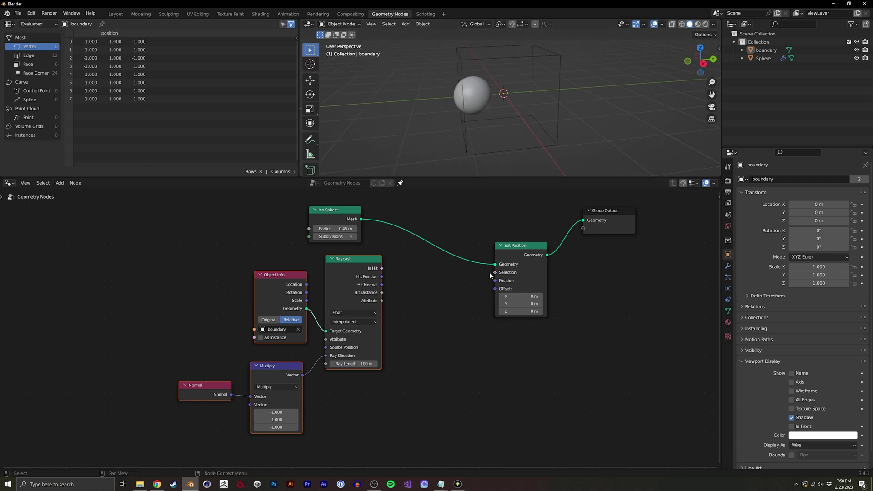
{"action": "left_click_drag", "start_coordinate": [494, 273], "coordinate": [498, 280]}
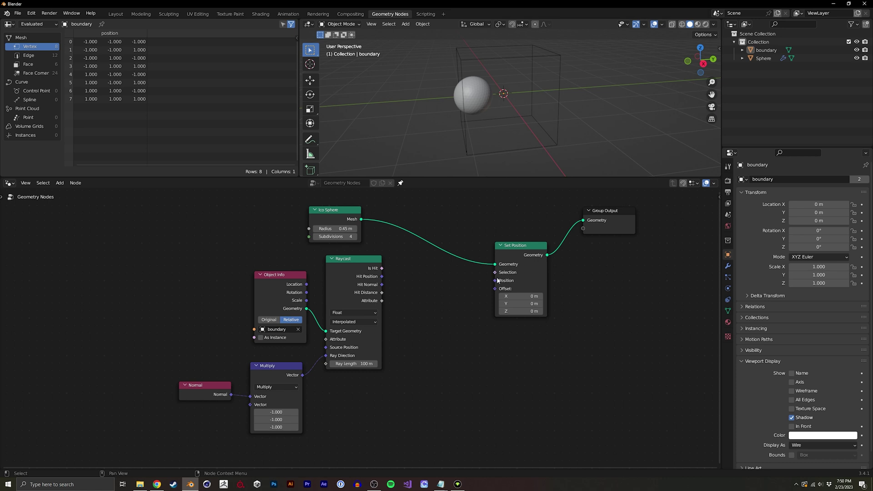
{"action": "middle_click_drag", "start_coordinate": [393, 304], "coordinate": [397, 292]}
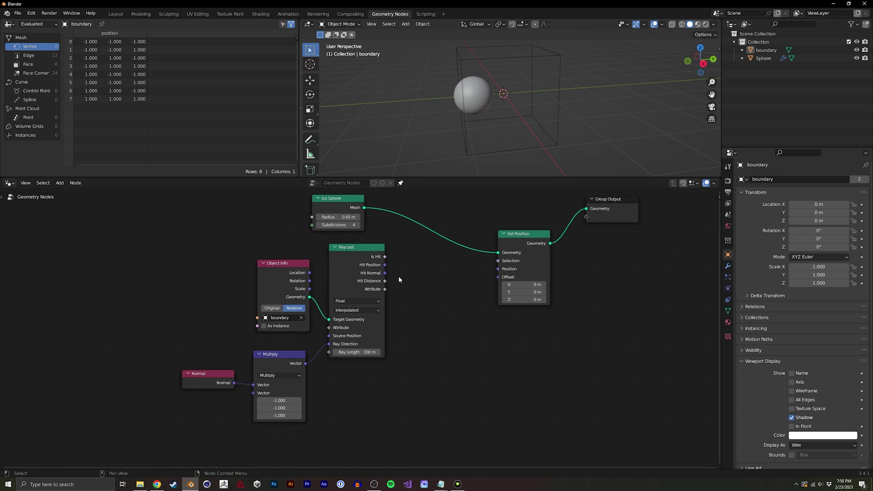
Step: Try driving Set Position's Position with Raycast's Hit Position, inspect the sphere's shape, and cut that link
{"action": "left_click_drag", "start_coordinate": [385, 265], "coordinate": [498, 269]}
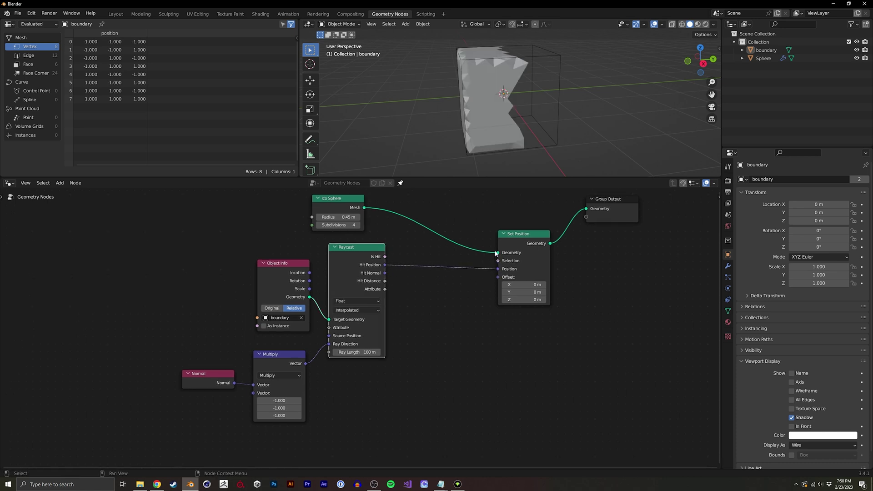
{"action": "middle_click_drag", "start_coordinate": [527, 127], "coordinate": [501, 68]}
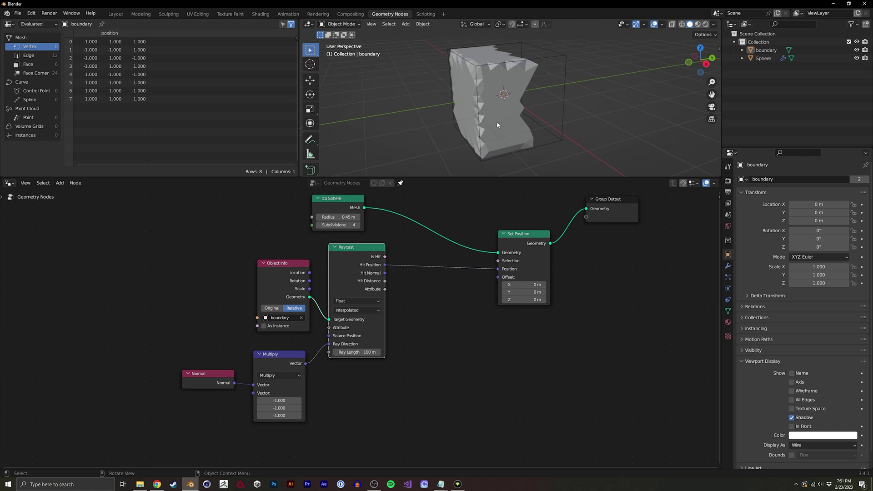
{"action": "right_click_drag", "start_coordinate": [427, 257], "coordinate": [423, 275], "text": "ctrl"}
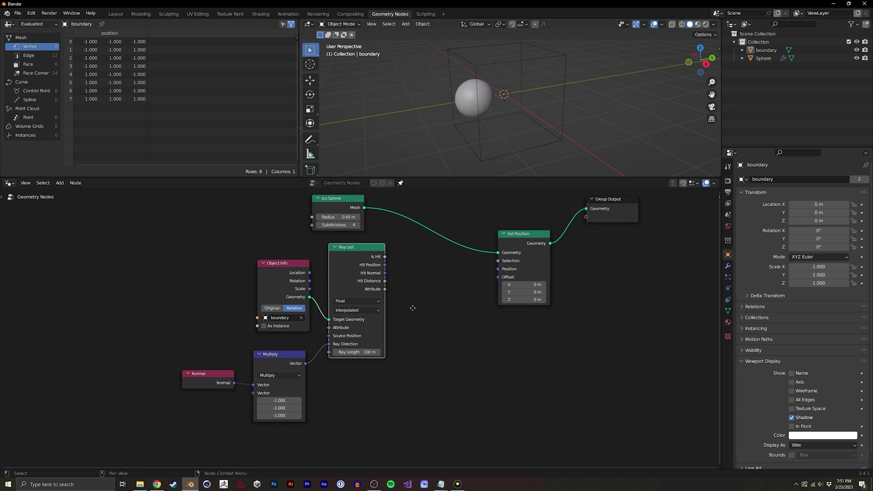
Step: Add a Vector Math node between Raycast and Set Position and set its operation to Dot Product
{"action": "middle_click_drag", "start_coordinate": [412, 309], "coordinate": [415, 296]}
{"action": "key", "text": "shift+a"}
{"action": "type", "text": "vec"}
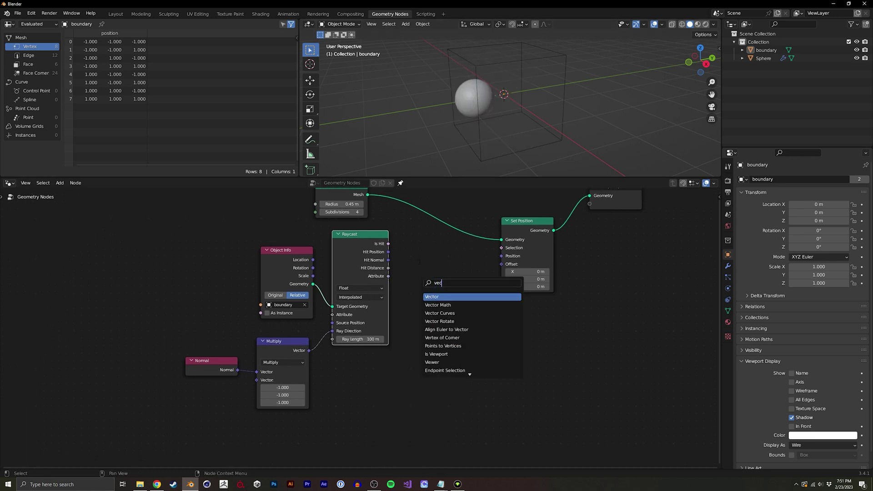
{"action": "key", "text": "Down"}
{"action": "key", "text": "Return"}
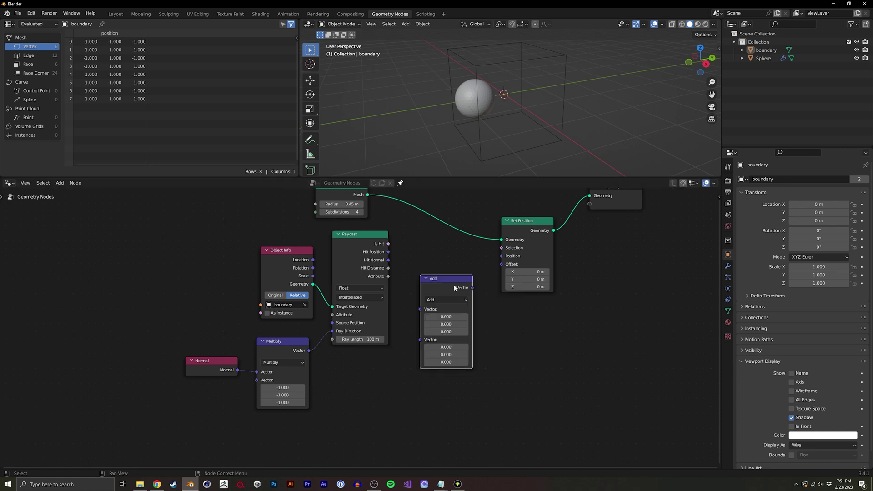
{"action": "left_click", "coordinate": [446, 299]}
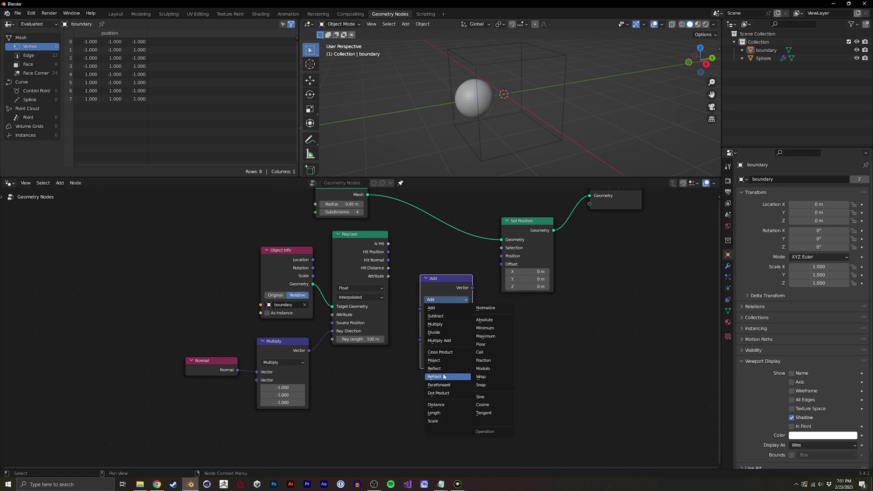
{"action": "left_click", "coordinate": [445, 393]}
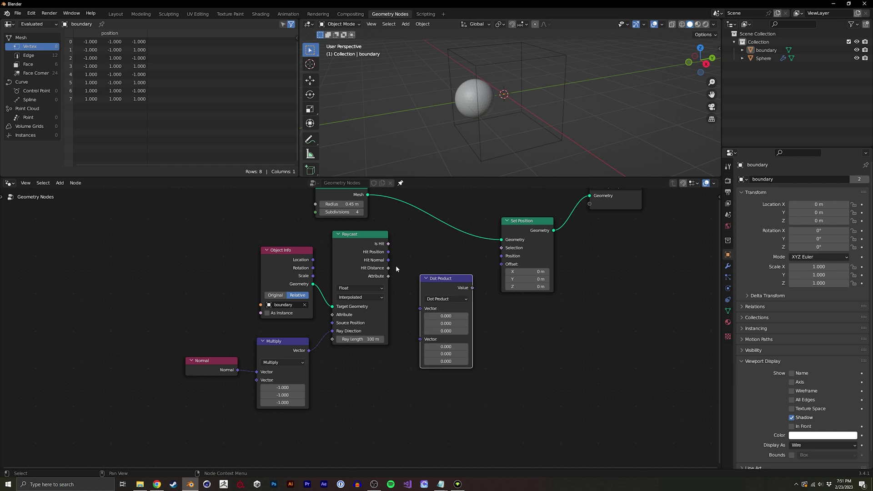
Step: Connect Raycast's Hit Normal and the Multiply node's Vector output to the two vector inputs of Dot Product
{"action": "left_click_drag", "start_coordinate": [388, 260], "coordinate": [423, 322]}
{"action": "left_click_drag", "start_coordinate": [309, 350], "coordinate": [407, 350]}
{"action": "left_click_drag", "start_coordinate": [442, 315], "coordinate": [440, 316]}
{"action": "middle_click_drag", "start_coordinate": [455, 290], "coordinate": [377, 289]}
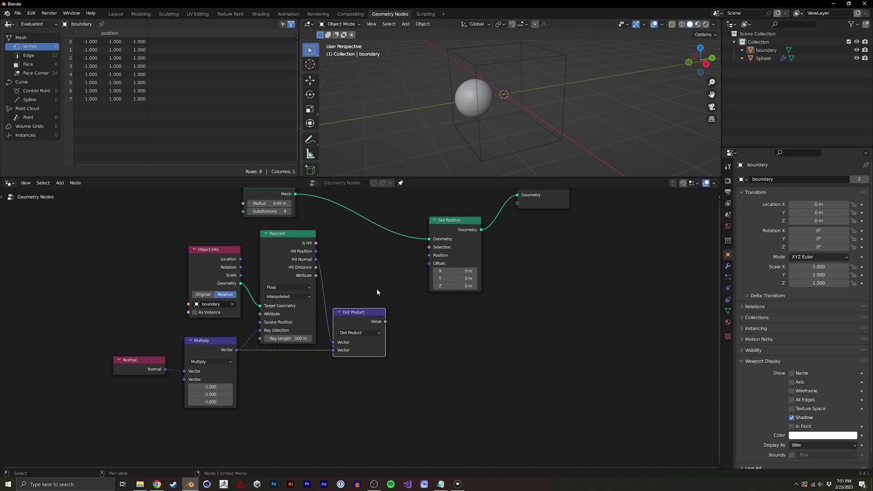
Step: Add a Compare node set to Less Than after Dot Product and connect the Dot Product value to its A input
{"action": "left_click_drag", "start_coordinate": [446, 255], "coordinate": [464, 250]}
{"action": "key", "text": "shift+a"}
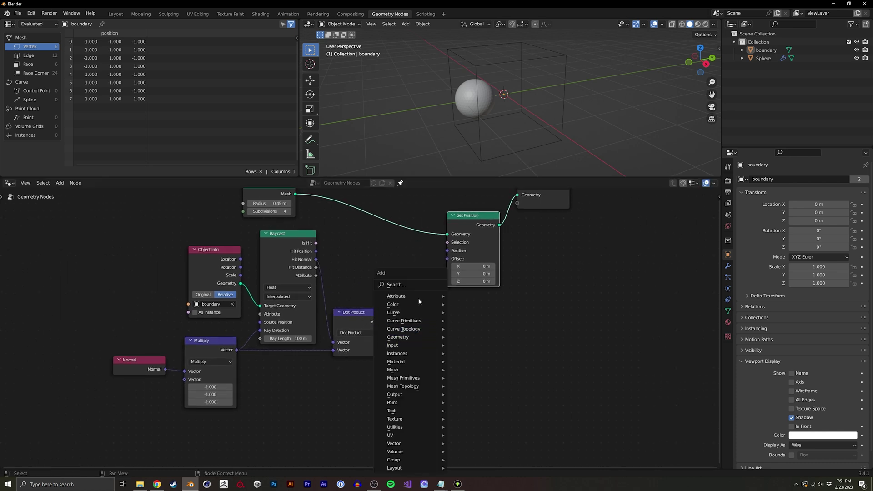
{"action": "type", "text": "com"}
{"action": "key", "text": "Return"}
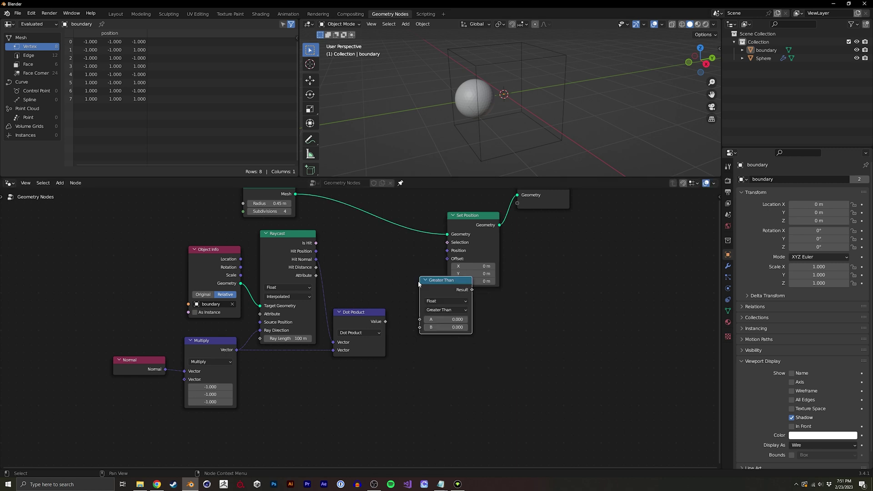
{"action": "left_click", "coordinate": [423, 309]}
{"action": "left_click", "coordinate": [449, 319]}
{"action": "left_click_drag", "start_coordinate": [443, 280], "coordinate": [425, 301]}
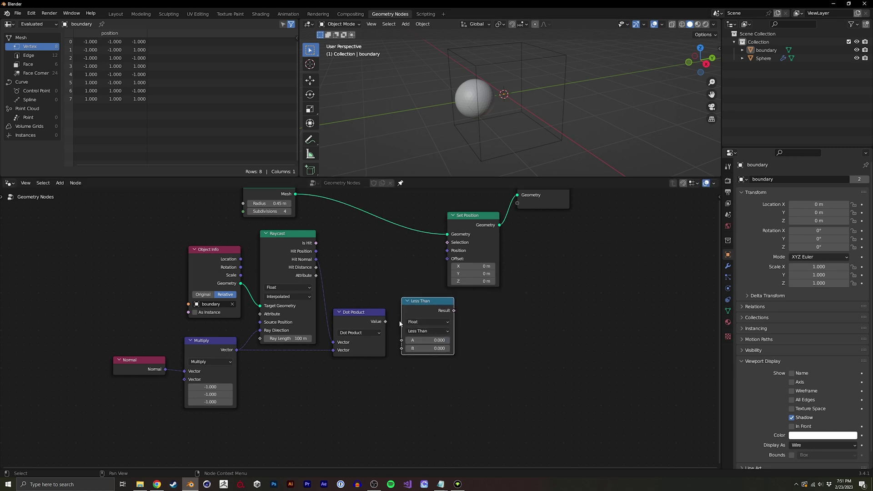
{"action": "left_click_drag", "start_coordinate": [385, 321], "coordinate": [402, 340]}
{"action": "middle_click_drag", "start_coordinate": [388, 281], "coordinate": [340, 326]}
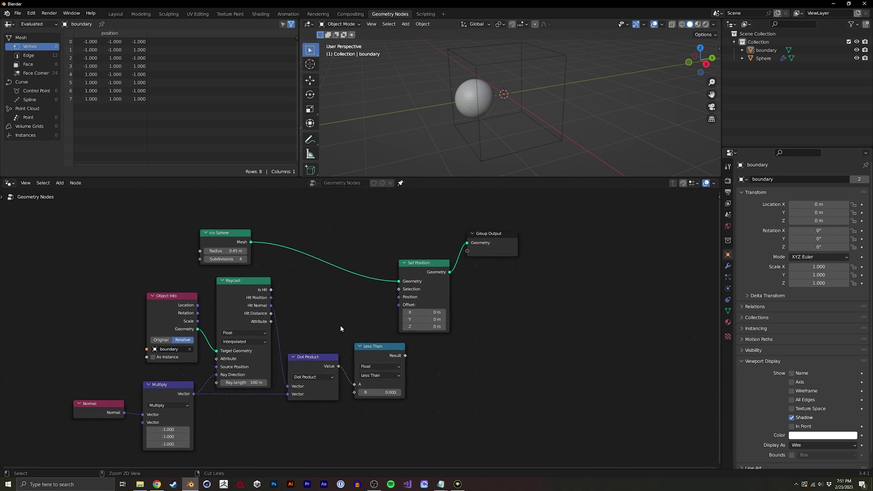
Step: Shift Set Position and Group Output aside, and connect Less Than's Result to Selection and Raycast's Hit Position to Position
{"action": "left_click_drag", "start_coordinate": [490, 245], "coordinate": [569, 265]}
{"action": "left_click_drag", "start_coordinate": [416, 275], "coordinate": [451, 282]}
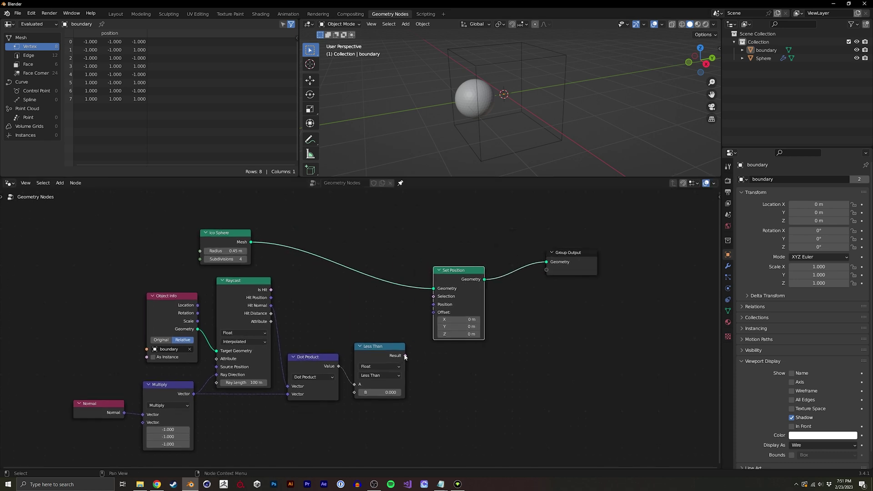
{"action": "left_click_drag", "start_coordinate": [405, 355], "coordinate": [434, 296]}
{"action": "left_click", "coordinate": [378, 348]}
{"action": "left_click_drag", "start_coordinate": [270, 298], "coordinate": [368, 301]}
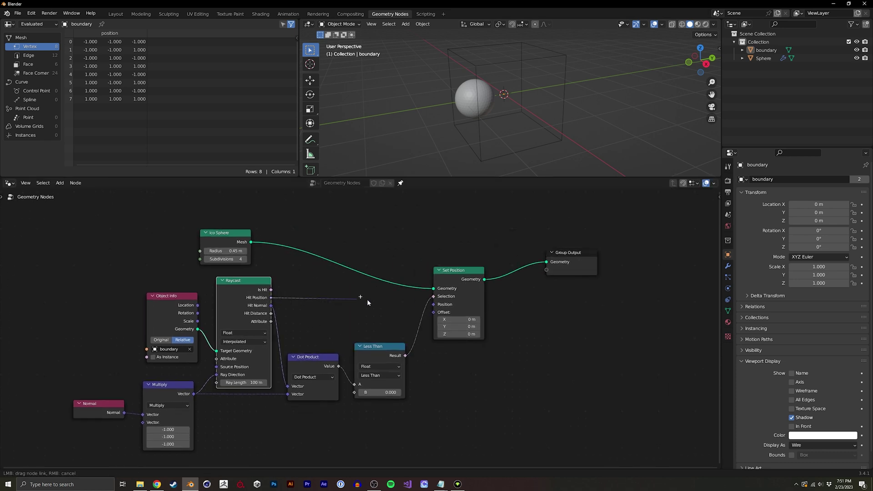
{"action": "left_click_drag", "start_coordinate": [431, 307], "coordinate": [433, 305]}
Step: Select the sphere and move it against the boundary's side wall to test the deformation
{"action": "mouse_move", "coordinate": [482, 105]}
{"action": "middle_mouse_down"}
{"action": "mouse_move", "coordinate": [506, 111]}
{"action": "mouse_move", "coordinate": [472, 123]}
{"action": "mouse_move", "coordinate": [487, 91]}
{"action": "mouse_move", "coordinate": [489, 105]}
{"action": "middle_mouse_up"}
{"action": "mouse_move", "coordinate": [489, 105]}
{"action": "middle_mouse_down"}
{"action": "mouse_move", "coordinate": [467, 113]}
{"action": "mouse_move", "coordinate": [466, 106]}
{"action": "mouse_move", "coordinate": [500, 108]}
{"action": "middle_mouse_up"}
{"action": "left_click", "coordinate": [484, 103]}
{"action": "key", "text": "g"}
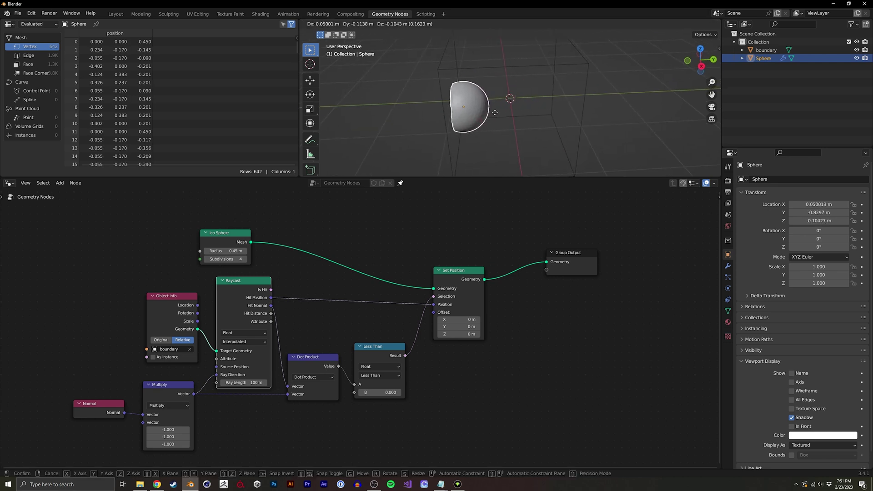
{"action": "left_click", "coordinate": [506, 113]}
{"action": "middle_click_drag", "start_coordinate": [506, 114], "coordinate": [555, 119]}
{"action": "key", "text": "g"}
{"action": "left_click", "coordinate": [506, 119]}
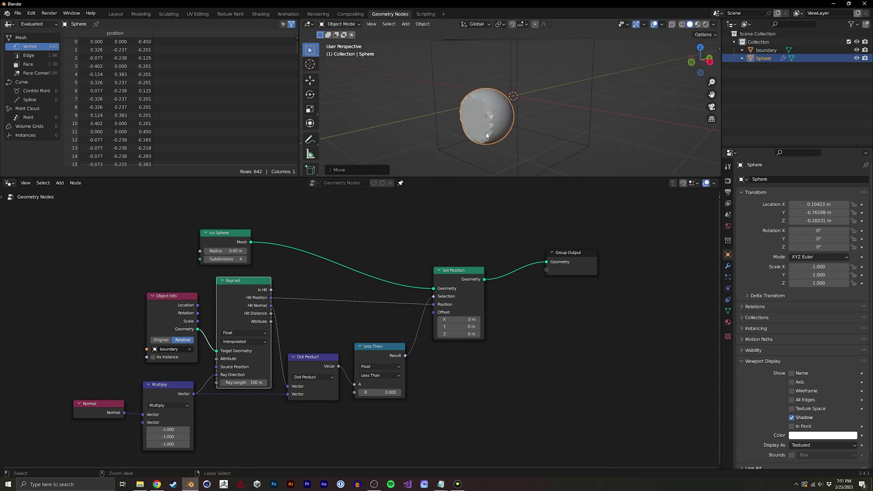
Step: Set the Ico Sphere's Subdivisions to 6
{"action": "scroll", "coordinate": [481, 110], "scroll_direction": "up", "scroll_amount": 3}
{"action": "middle_click_drag", "start_coordinate": [477, 127], "coordinate": [480, 126]}
{"action": "left_click", "coordinate": [246, 261]}
{"action": "left_click", "coordinate": [246, 261]}
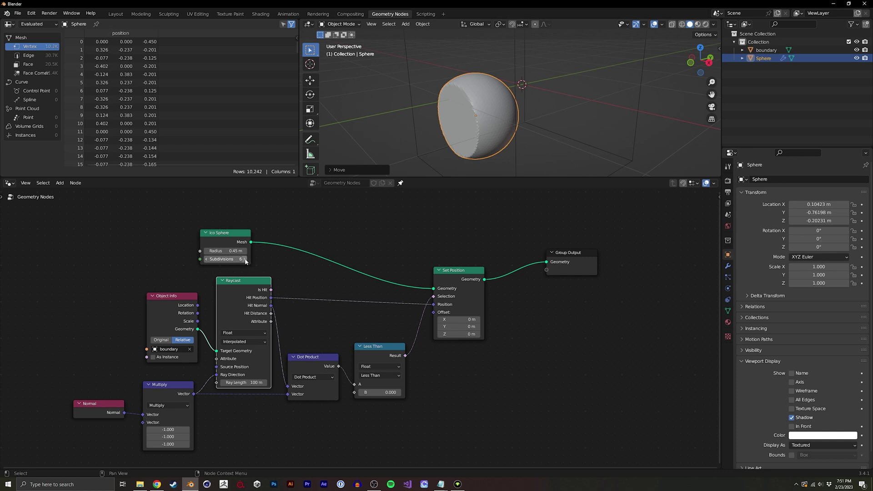
Step: Move the sphere to about Y -0.69 m near the boundary wall and reposition the Group Output node
{"action": "mouse_move", "coordinate": [428, 124]}
{"action": "middle_mouse_down"}
{"action": "mouse_move", "coordinate": [424, 144]}
{"action": "mouse_move", "coordinate": [427, 126]}
{"action": "middle_mouse_up"}
{"action": "key", "text": "g"}
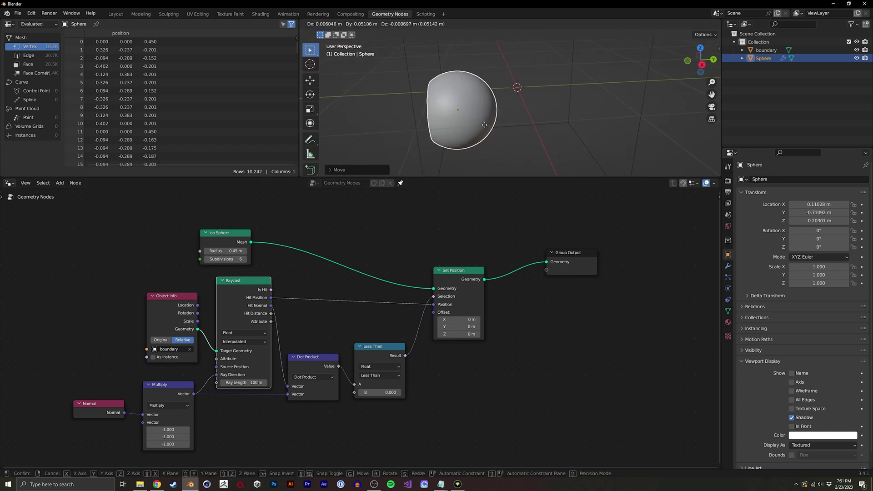
{"action": "left_click", "coordinate": [482, 127]}
{"action": "middle_click_drag", "start_coordinate": [482, 127], "coordinate": [455, 146]}
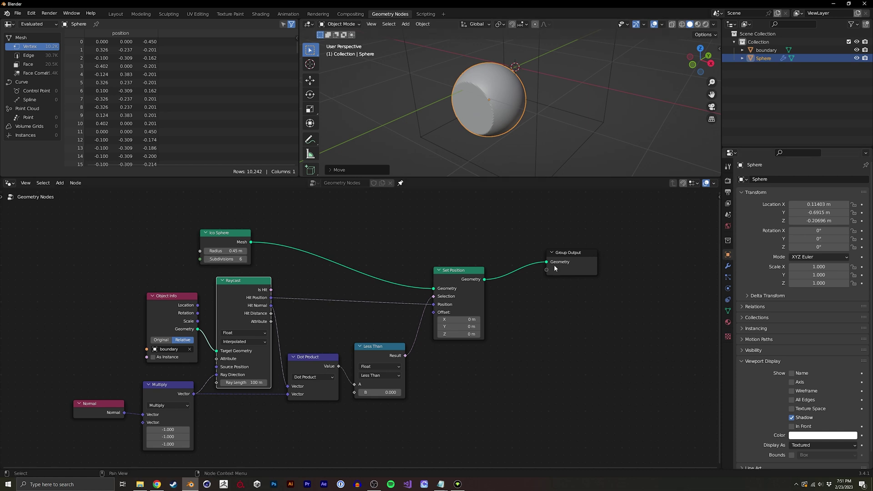
{"action": "left_click_drag", "start_coordinate": [554, 269], "coordinate": [532, 278]}
{"action": "middle_click_drag", "start_coordinate": [386, 294], "coordinate": [421, 286]}
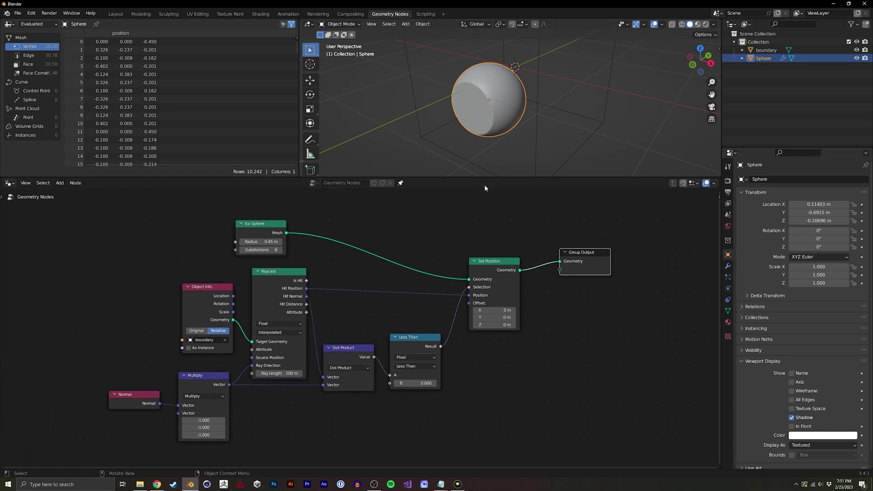
{"action": "scroll", "coordinate": [493, 121], "scroll_direction": "up", "scroll_amount": 2}
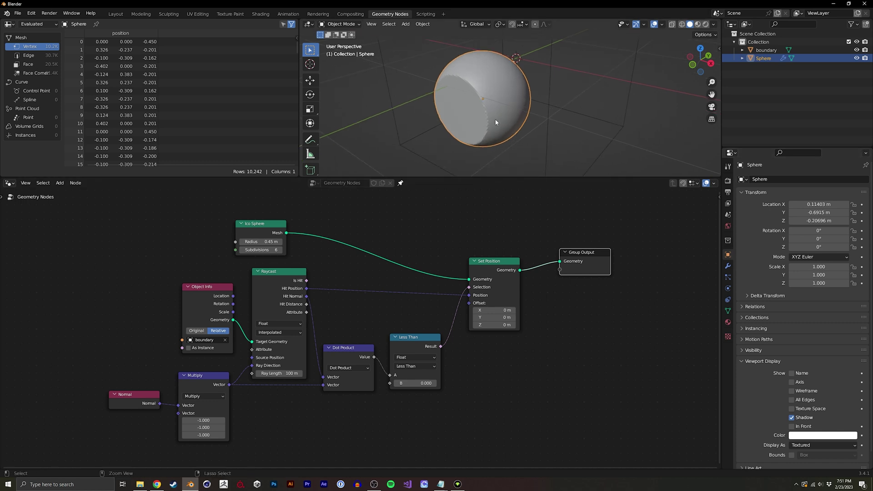
Step: Add a Smooth modifier to the sphere after the geometry nodes and set its Factor to 2
{"action": "left_click", "coordinate": [727, 266]}
{"action": "left_click", "coordinate": [773, 179]}
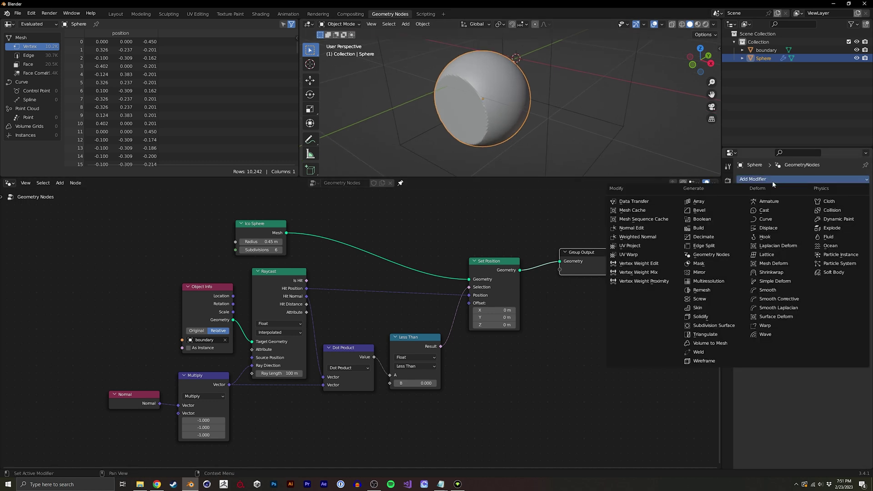
{"action": "left_click", "coordinate": [772, 291]}
{"action": "left_click", "coordinate": [817, 264]}
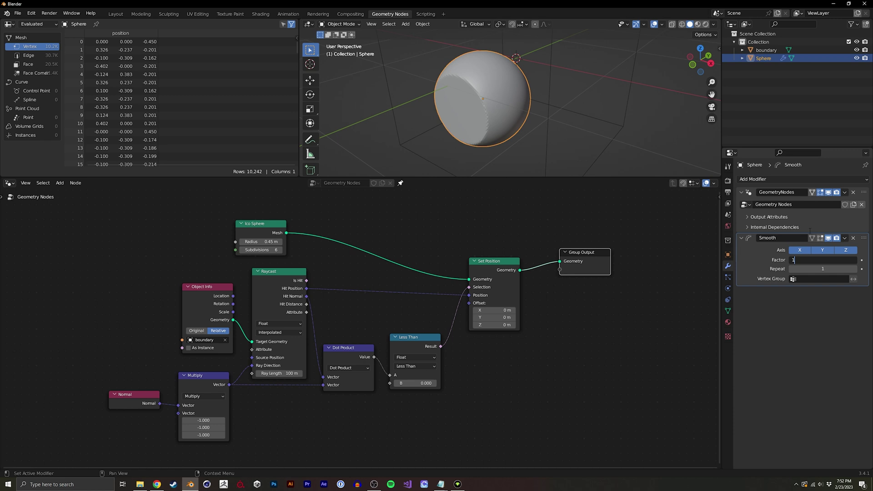
{"action": "type", "text": "1"}
{"action": "key", "text": "Return"}
{"action": "left_click", "coordinate": [812, 263]}
{"action": "type", "text": "2"}
{"action": "key", "text": "Return"}
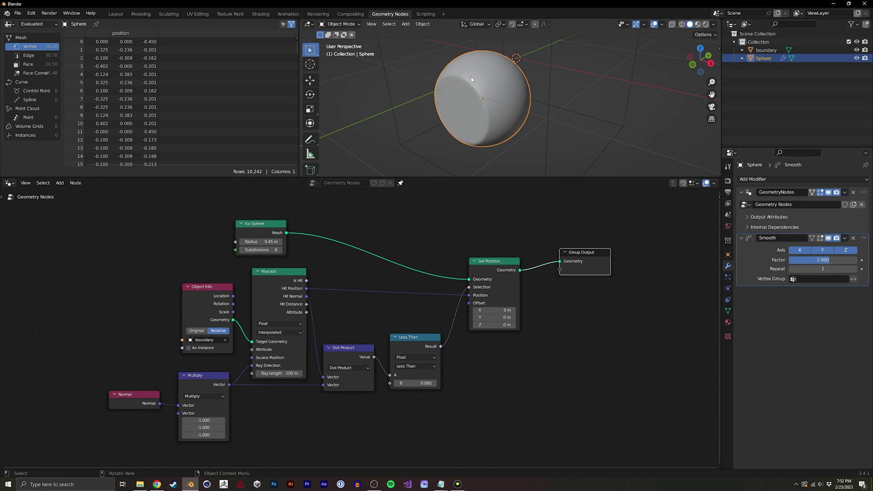
Step: Make room before Group Output and insert a Set Shade Smooth node after Set Position
{"action": "middle_click_drag", "start_coordinate": [552, 309], "coordinate": [452, 310]}
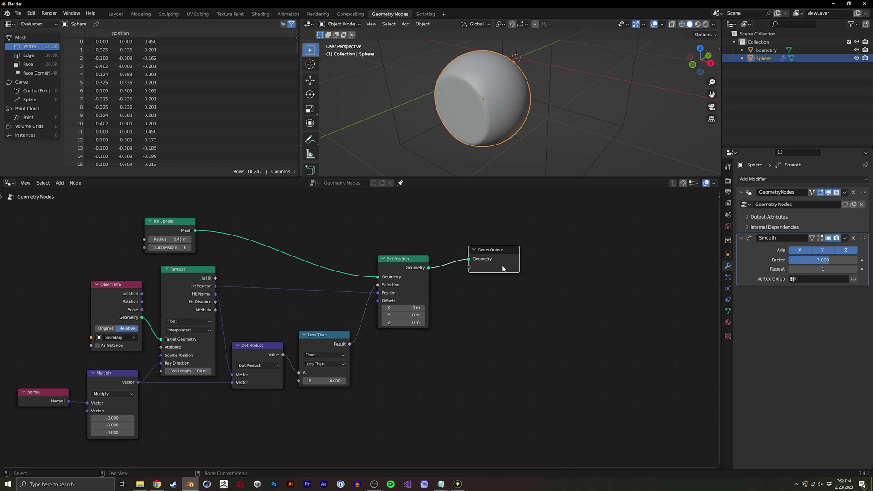
{"action": "left_click_drag", "start_coordinate": [503, 273], "coordinate": [556, 272]}
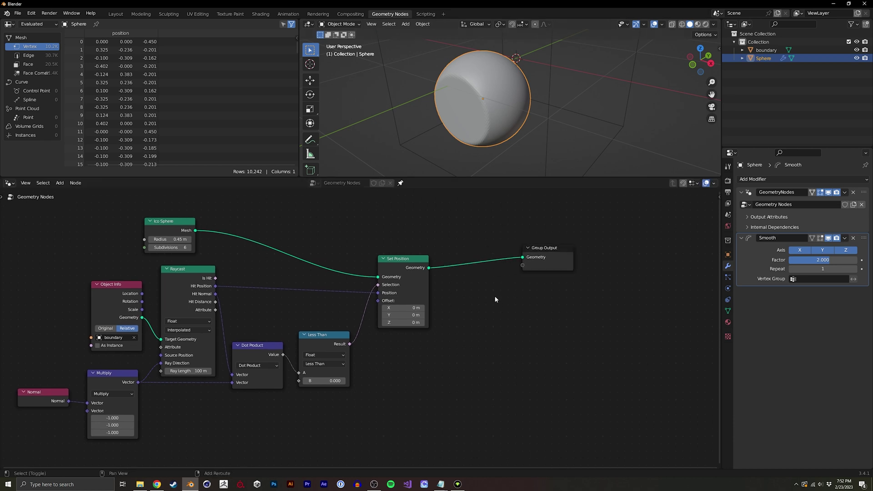
{"action": "key", "text": "shift+a"}
{"action": "type", "text": "set"}
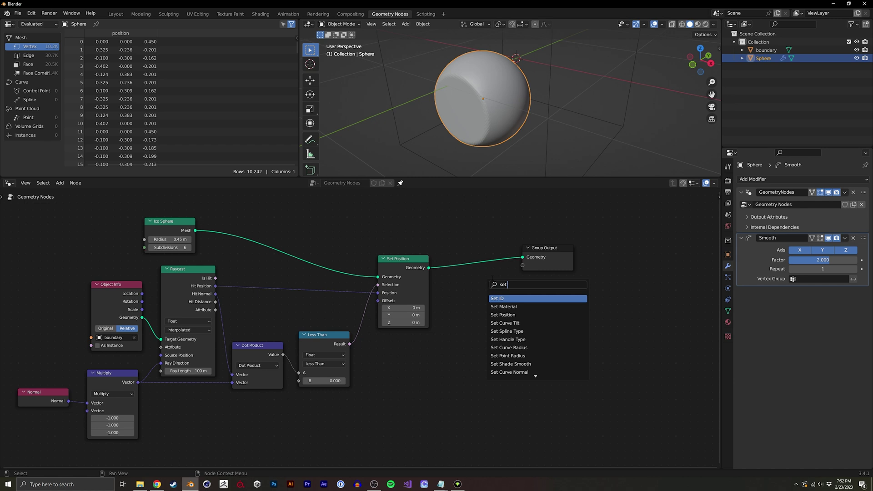
{"action": "type", "text": " sha"}
{"action": "key", "text": "Return"}
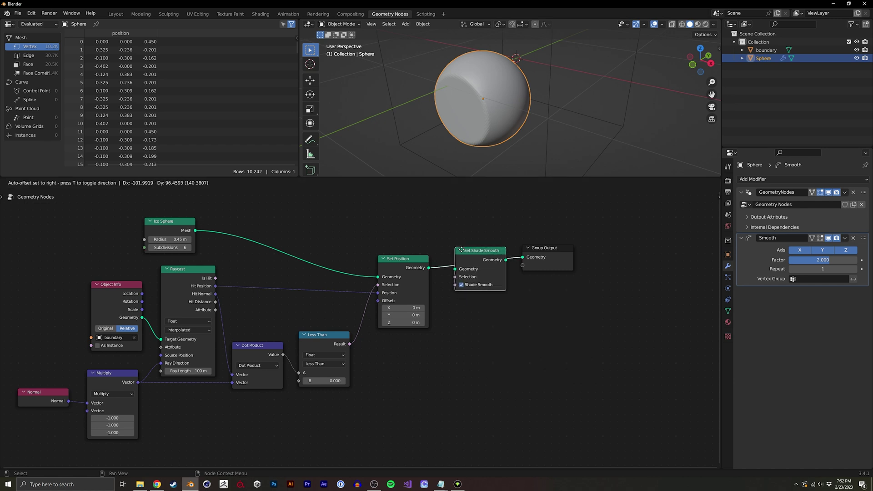
{"action": "left_click", "coordinate": [463, 251]}
{"action": "middle_click_drag", "start_coordinate": [496, 298], "coordinate": [511, 289]}
Step: Move the sphere through the boundary's side wall until its centre lies outside, and inspect the deformation
{"action": "middle_click_drag", "start_coordinate": [507, 137], "coordinate": [452, 135]}
{"action": "middle_click_drag", "start_coordinate": [453, 134], "coordinate": [502, 94], "text": "shift"}
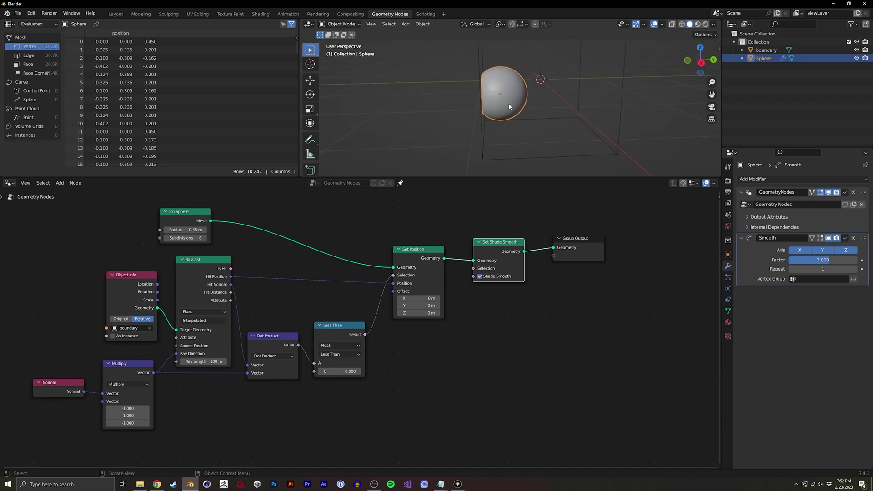
{"action": "key", "text": "g"}
{"action": "left_click", "coordinate": [492, 95]}
{"action": "middle_click_drag", "start_coordinate": [490, 93], "coordinate": [513, 98]}
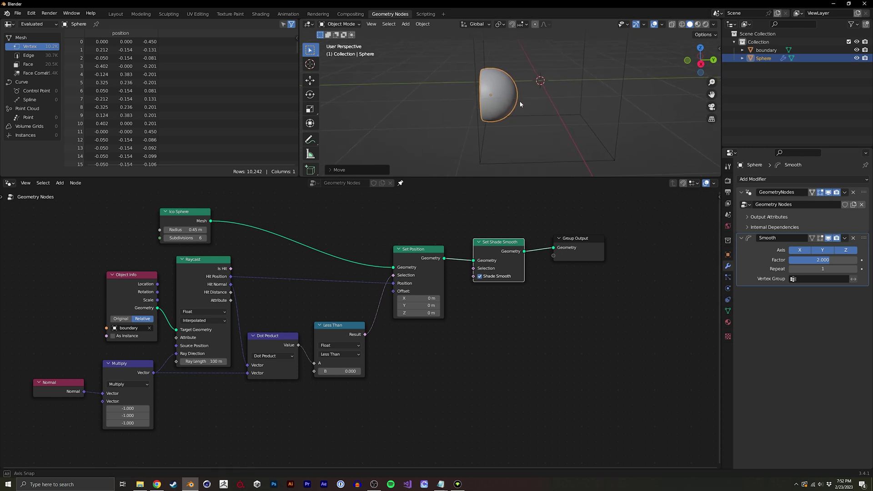
{"action": "key", "text": "g"}
{"action": "left_click", "coordinate": [482, 104]}
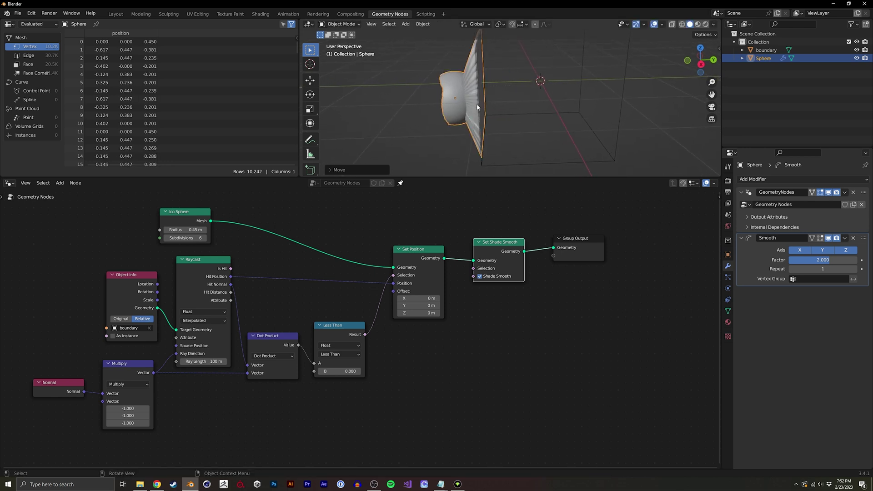
{"action": "middle_click_drag", "start_coordinate": [483, 104], "coordinate": [415, 154]}
{"action": "key", "text": "Home"}
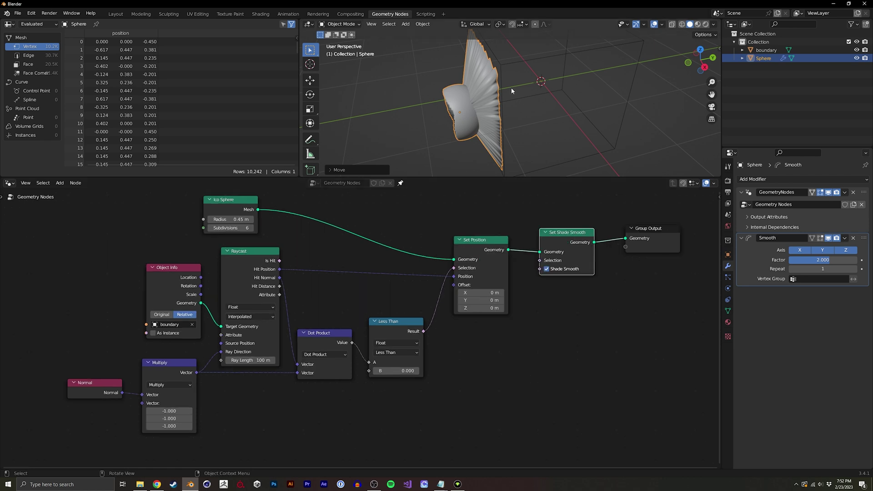
Step: Move the sphere back fully inside the boundary cube
{"action": "key", "text": "g"}
{"action": "left_click", "coordinate": [532, 92]}
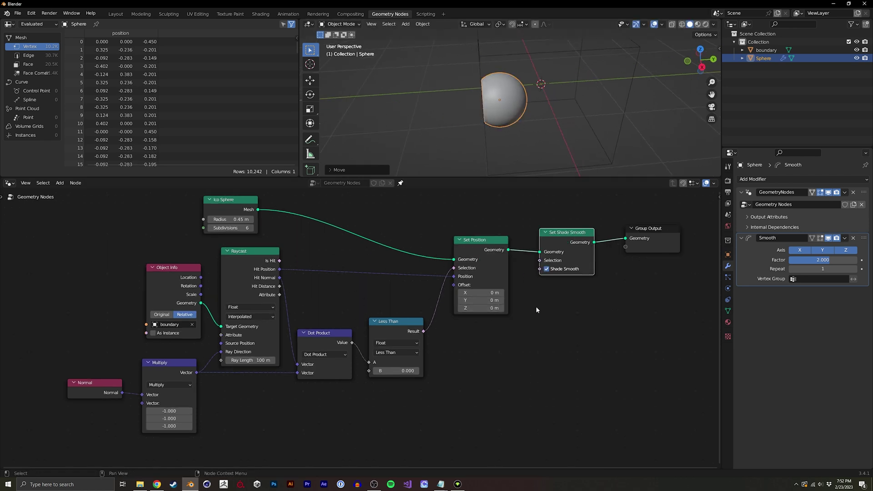
{"action": "key", "text": "g"}
{"action": "left_click", "coordinate": [555, 127]}
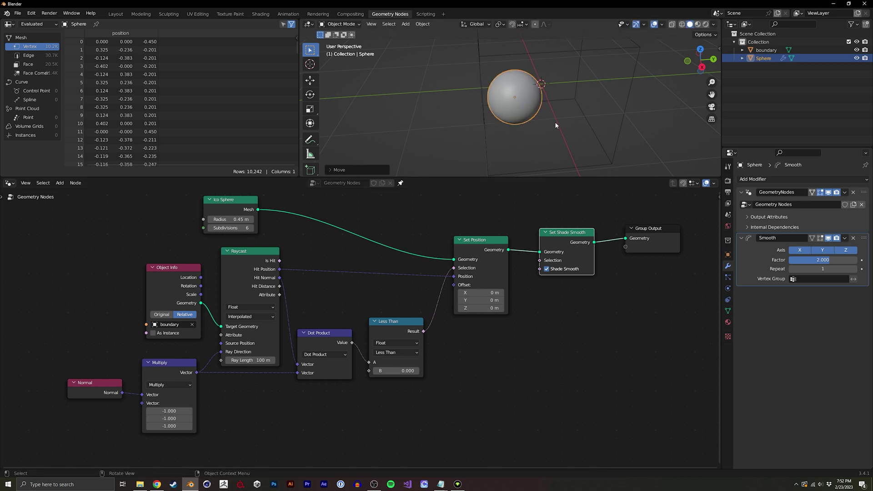
Step: Add a Limit Location constraint to the sphere and enable its minimum and maximum limits on X, Y and Z
{"action": "left_click", "coordinate": [728, 300]}
{"action": "left_click", "coordinate": [728, 289]}
{"action": "left_click", "coordinate": [728, 300]}
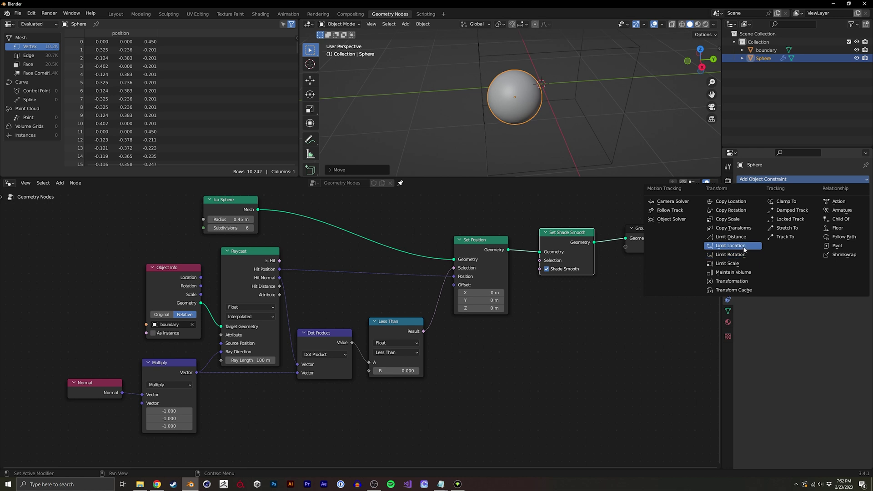
{"action": "left_click", "coordinate": [745, 248]}
{"action": "left_click_drag", "start_coordinate": [790, 204], "coordinate": [792, 223]}
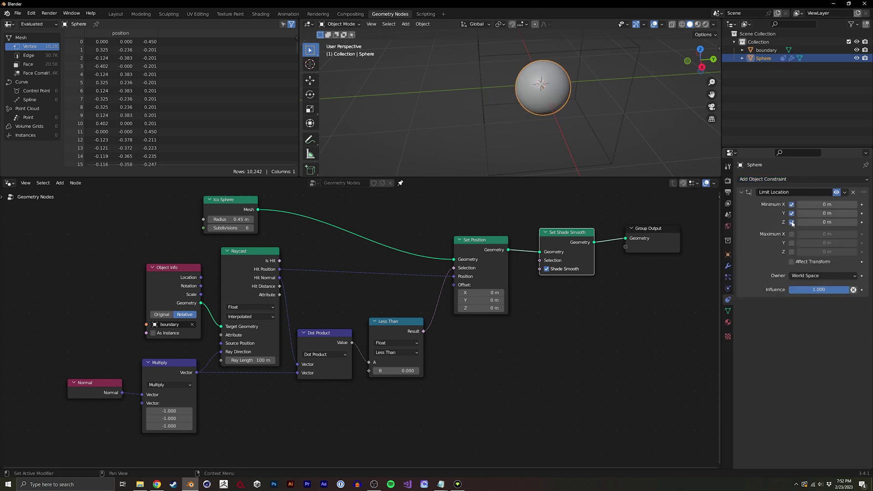
{"action": "left_click", "coordinate": [792, 234]}
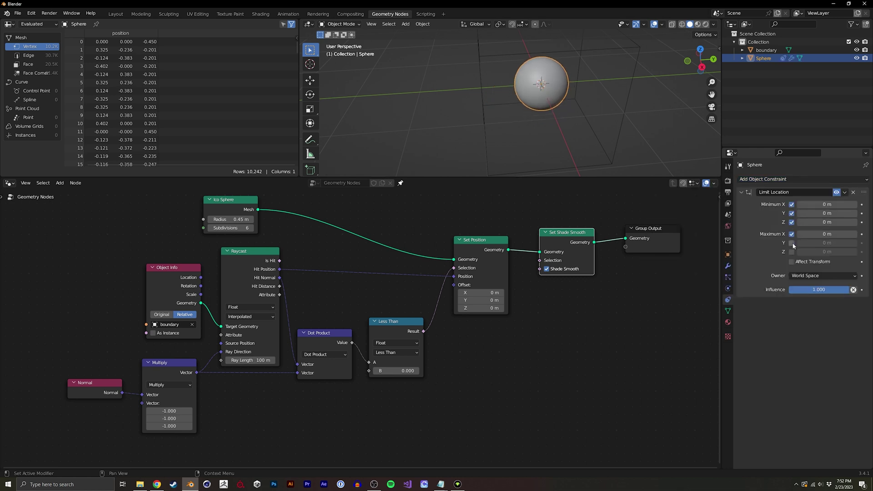
Step: Set the constraint's minimum X, Y and Z to -1 m and the maximum X, Y and Z to 1 m
{"action": "left_click", "coordinate": [825, 204]}
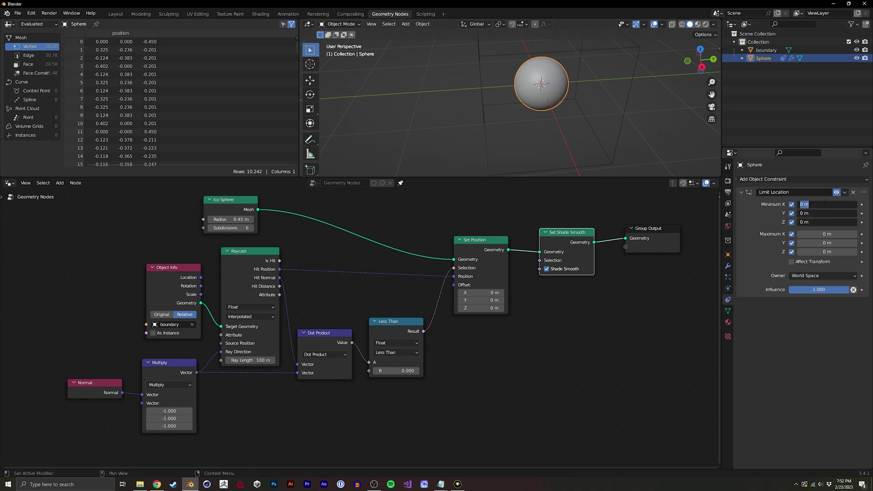
{"action": "type", "text": "-1"}
{"action": "key", "text": "Return"}
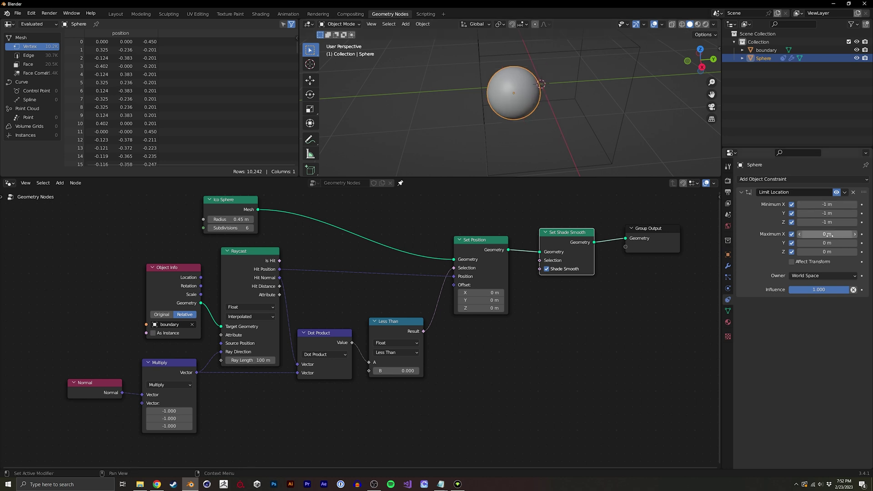
{"action": "left_click_drag", "start_coordinate": [828, 234], "coordinate": [828, 252]}
{"action": "type", "text": "1"}
{"action": "key", "text": "Return"}
Step: Move the sphere around inside the boundary to test the location limits
{"action": "key", "text": "g"}
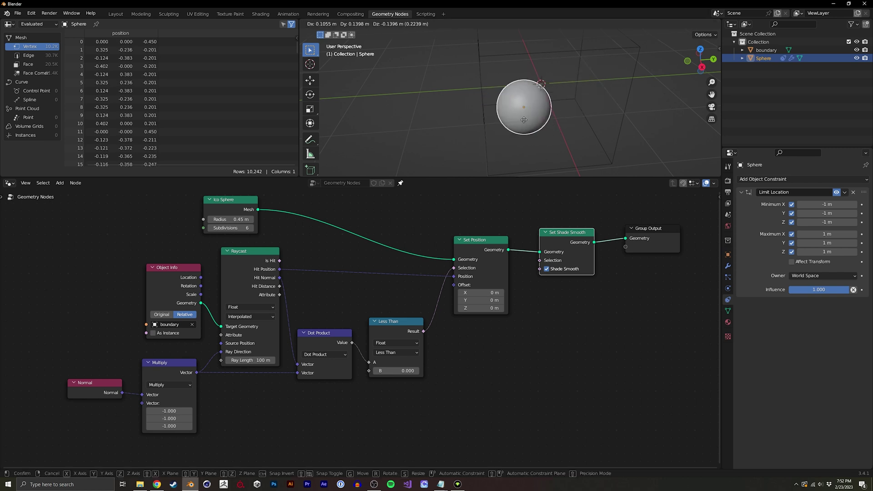
{"action": "left_click", "coordinate": [507, 122]}
{"action": "mouse_move", "coordinate": [507, 122]}
{"action": "middle_mouse_down"}
{"action": "mouse_move", "coordinate": [591, 120]}
{"action": "mouse_move", "coordinate": [490, 110]}
{"action": "mouse_move", "coordinate": [509, 117]}
{"action": "middle_mouse_up"}
{"action": "key", "text": "g"}
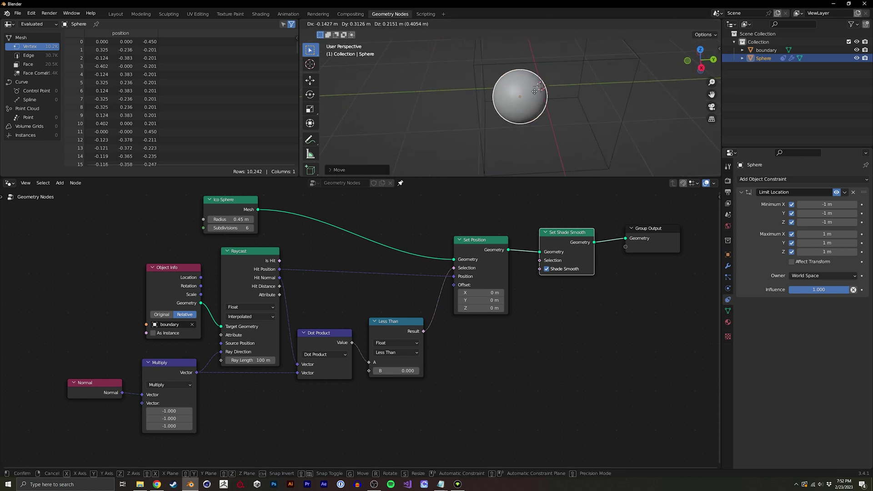
{"action": "left_click", "coordinate": [544, 92]}
{"action": "middle_click_drag", "start_coordinate": [543, 92], "coordinate": [508, 148]}
Step: Rescale the sphere twice and move it into a lower corner of the boundary to test the deformation
{"action": "key", "text": "s"}
{"action": "left_click", "coordinate": [608, 134]}
{"action": "key", "text": "s"}
{"action": "left_click", "coordinate": [554, 117]}
{"action": "key", "text": "g"}
{"action": "left_click", "coordinate": [502, 138]}
Step: Add an Instance on Points node to the geometry node tree and place it beside the Ico Sphere node
{"action": "middle_click_drag", "start_coordinate": [272, 252], "coordinate": [334, 262]}
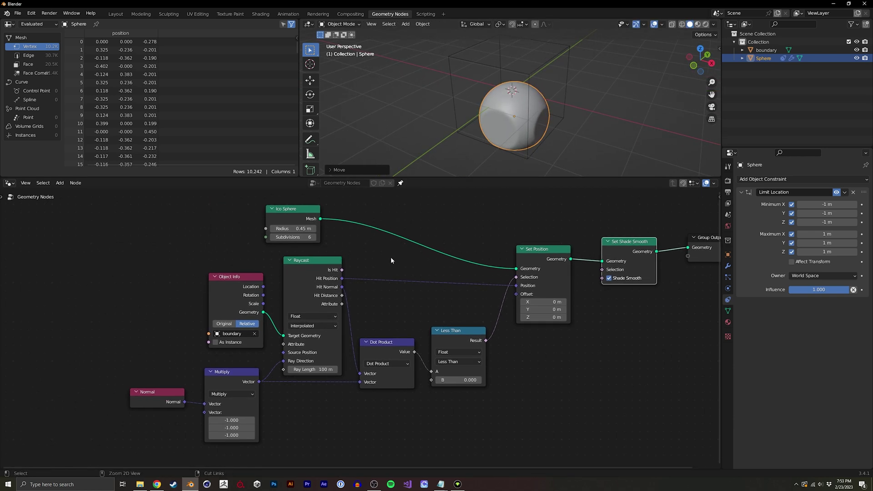
{"action": "scroll", "coordinate": [391, 260], "scroll_direction": "down", "scroll_amount": 1}
{"action": "middle_click_drag", "start_coordinate": [349, 228], "coordinate": [397, 230]}
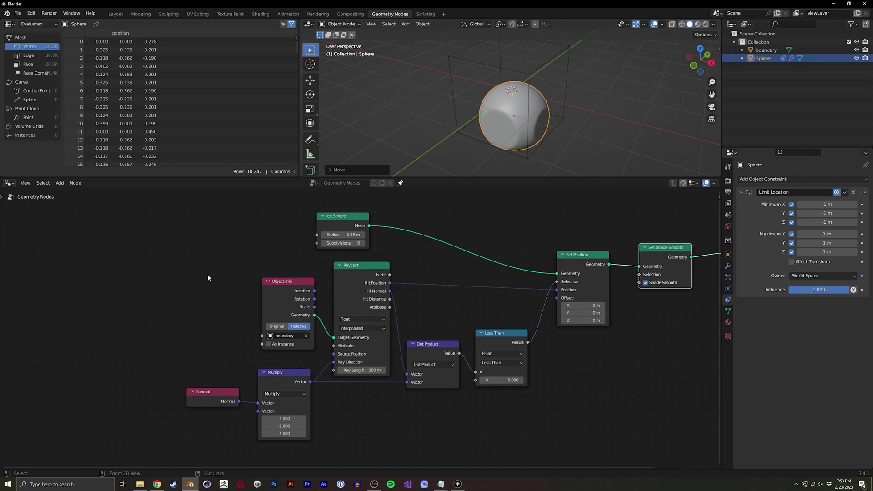
{"action": "middle_click_drag", "start_coordinate": [218, 278], "coordinate": [394, 286]}
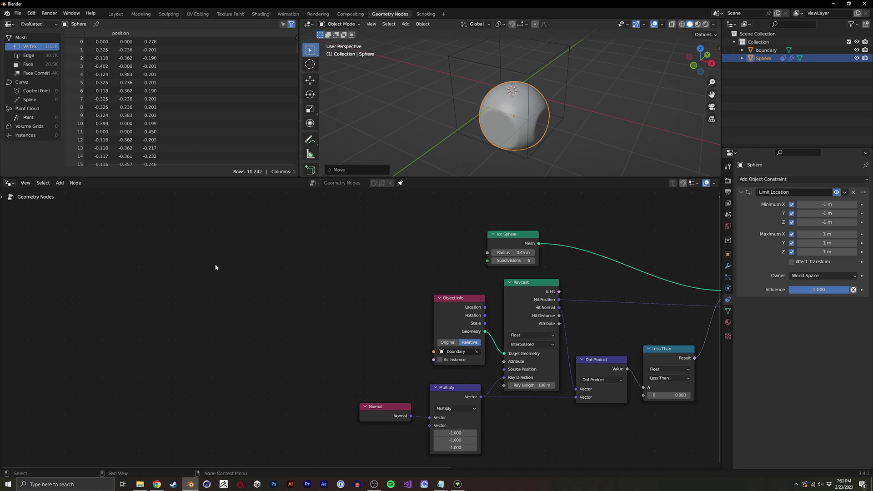
{"action": "key", "text": "shift+a"}
{"action": "left_click", "coordinate": [200, 252]}
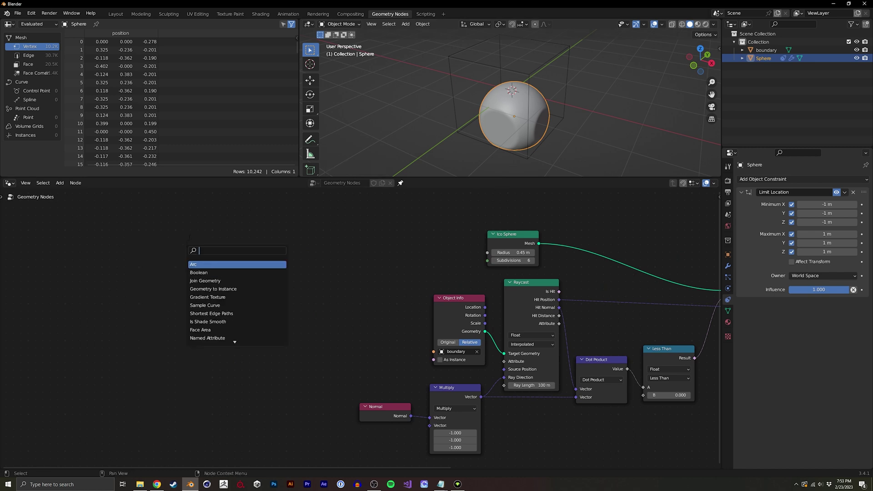
{"action": "type", "text": "ins"}
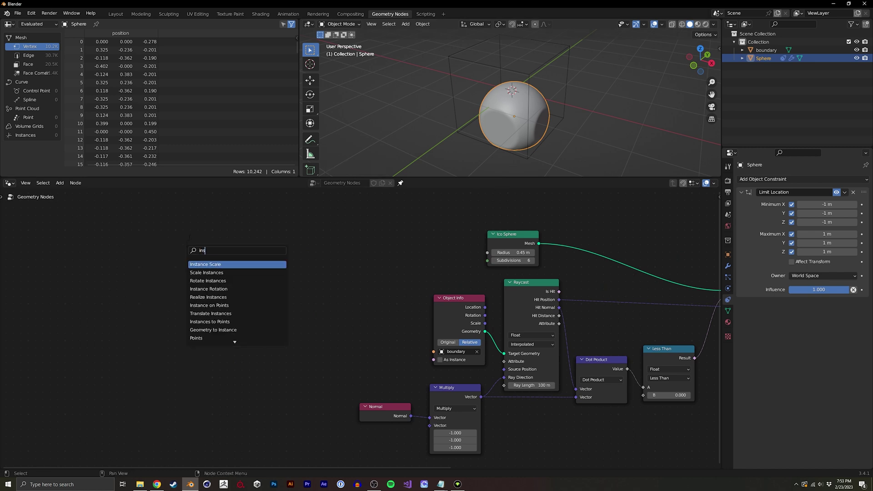
{"action": "type", "text": "tance on"}
{"action": "key", "text": "Return"}
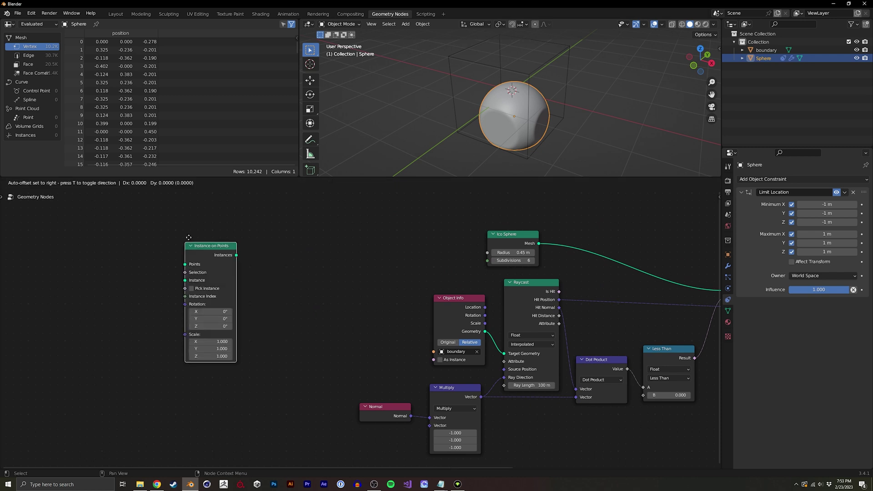
{"action": "left_click", "coordinate": [401, 224]}
Step: Feed the Ico Sphere mesh into Instance on Points, route its instances into Set Position, and tidy the two nodes
{"action": "left_click_drag", "start_coordinate": [504, 235], "coordinate": [359, 260]}
{"action": "middle_click_drag", "start_coordinate": [414, 247], "coordinate": [288, 261]}
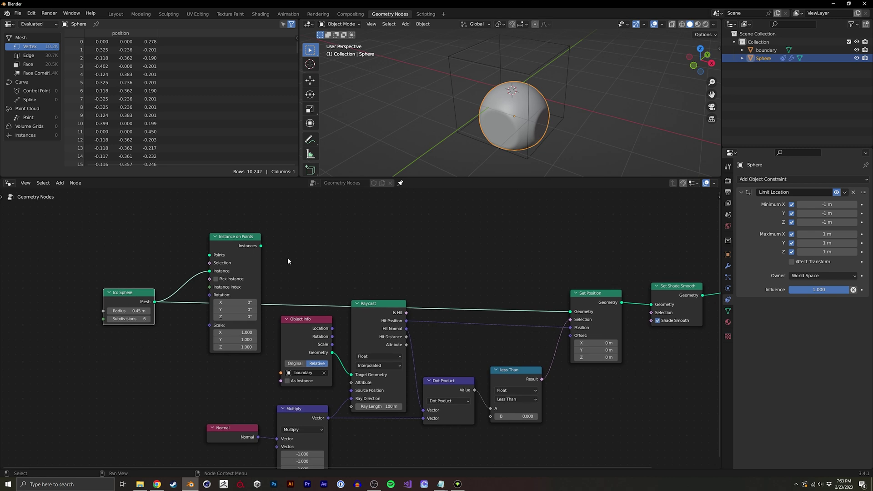
{"action": "left_click_drag", "start_coordinate": [261, 246], "coordinate": [571, 311]}
{"action": "middle_click_drag", "start_coordinate": [378, 281], "coordinate": [322, 266]}
{"action": "left_click_drag", "start_coordinate": [167, 235], "coordinate": [395, 240]}
{"action": "left_click_drag", "start_coordinate": [68, 278], "coordinate": [316, 238]}
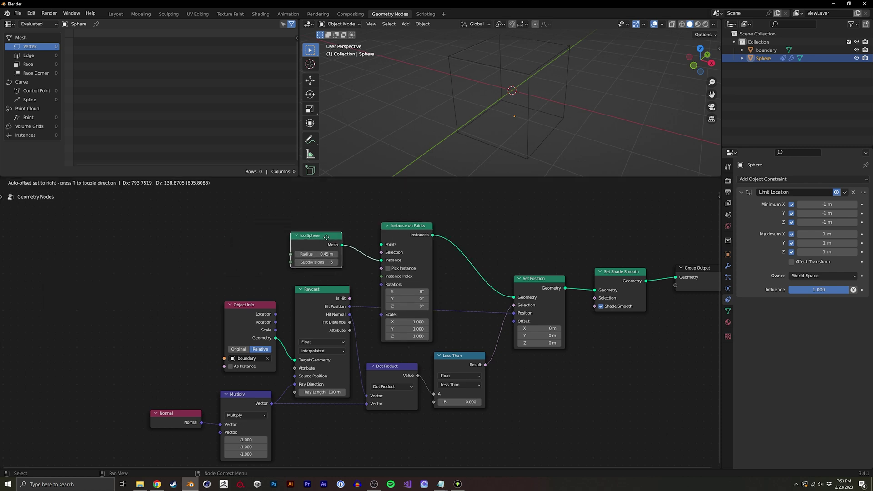
{"action": "middle_click_drag", "start_coordinate": [273, 259], "coordinate": [339, 235]}
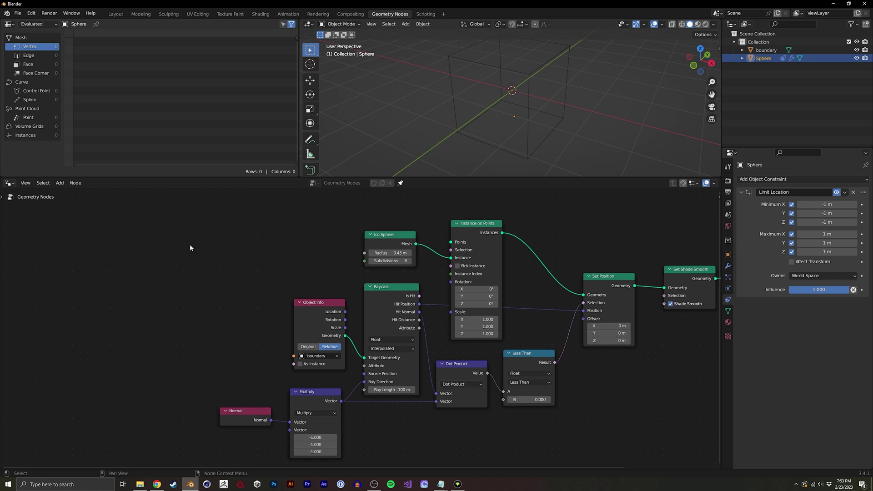
Step: Add a Mesh to Volume node and feed it the boundary geometry from Object Info
{"action": "key", "text": "shift+a"}
{"action": "type", "text": "mesht"}
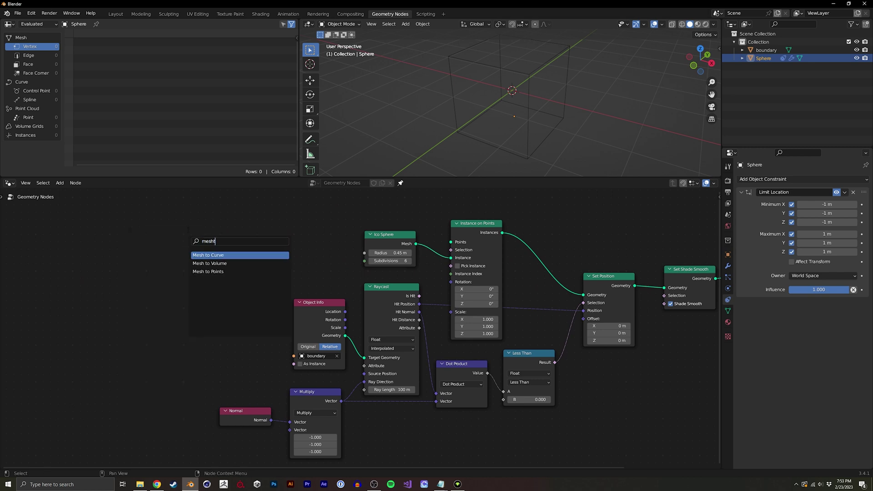
{"action": "key", "text": "Down"}
{"action": "key", "text": "Return"}
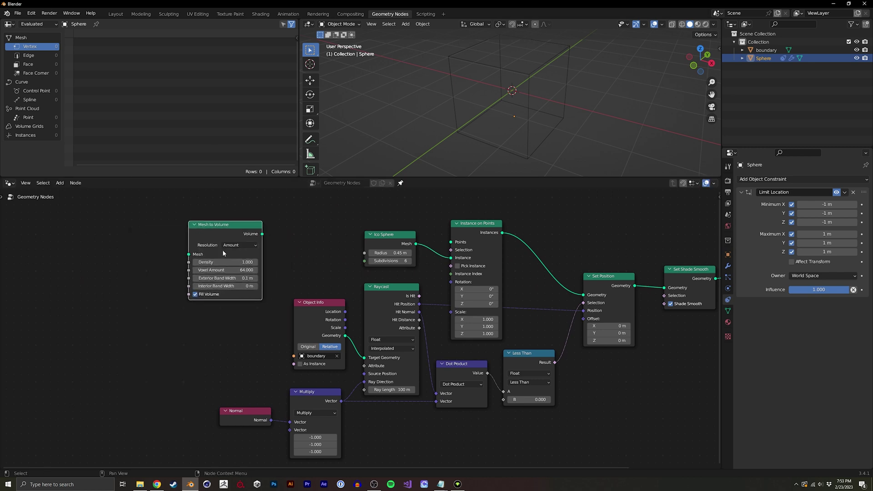
{"action": "left_click_drag", "start_coordinate": [315, 316], "coordinate": [190, 258]}
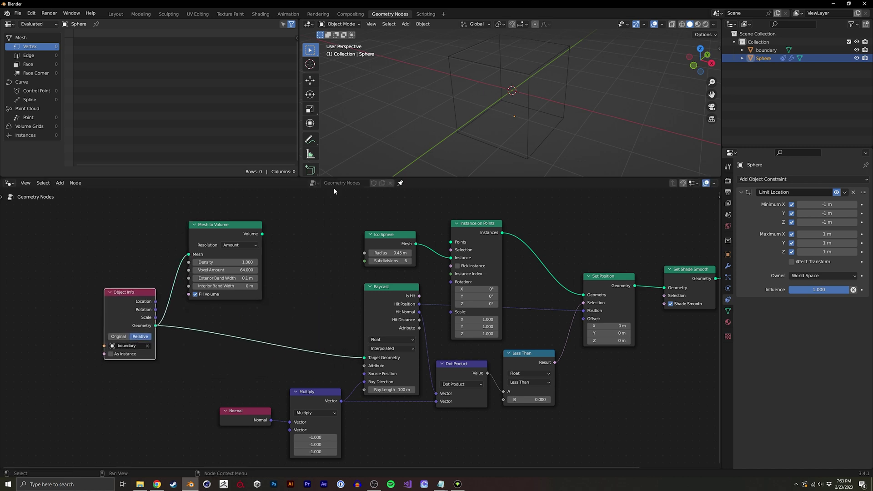
{"action": "left_click_drag", "start_coordinate": [116, 311], "coordinate": [97, 318]}
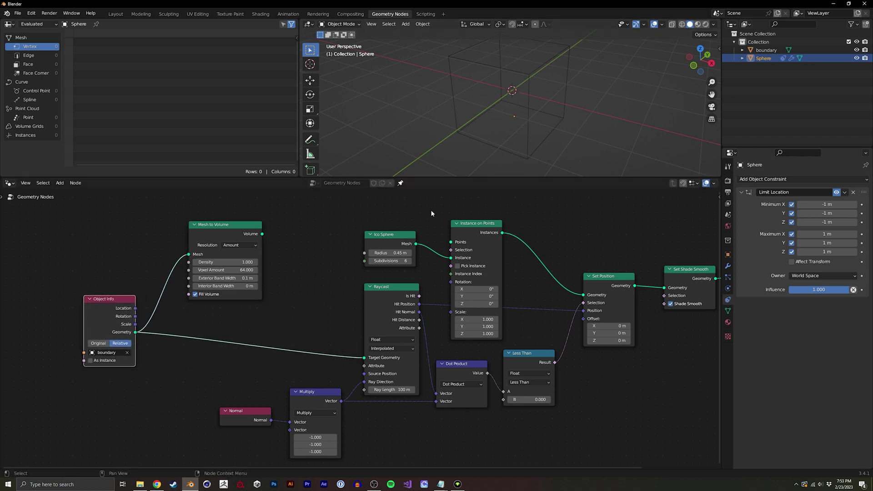
{"action": "middle_click_drag", "start_coordinate": [297, 239], "coordinate": [253, 248]}
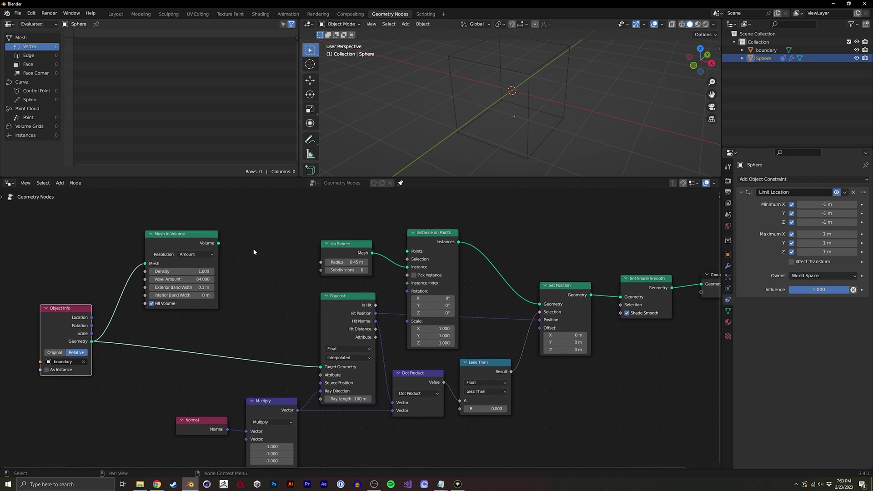
Step: Add a Distribute Points in Volume node, wiring the boundary volume into it and its points into Instance on Points
{"action": "key", "text": "shift+a"}
{"action": "left_click", "coordinate": [252, 248]}
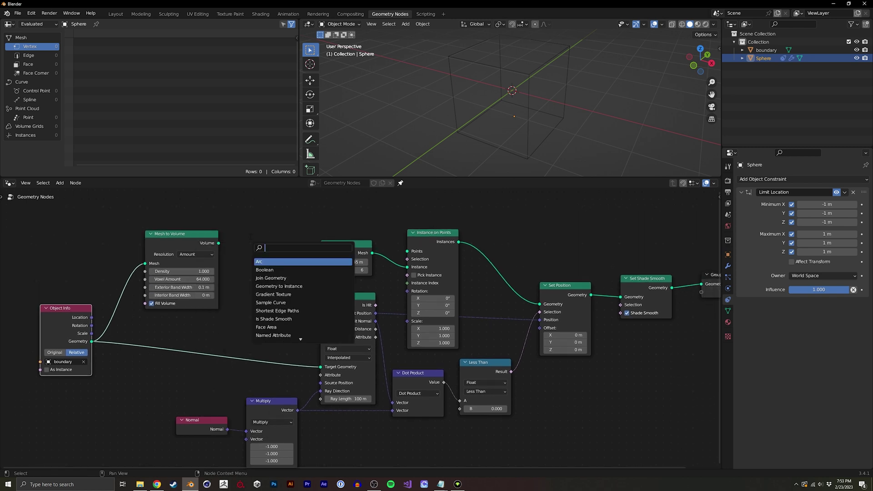
{"action": "type", "text": "poi"}
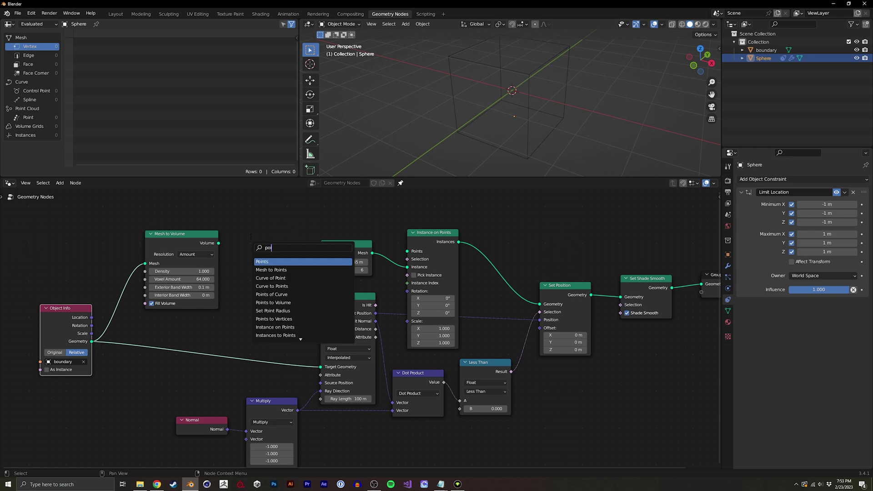
{"action": "type", "text": "volume"}
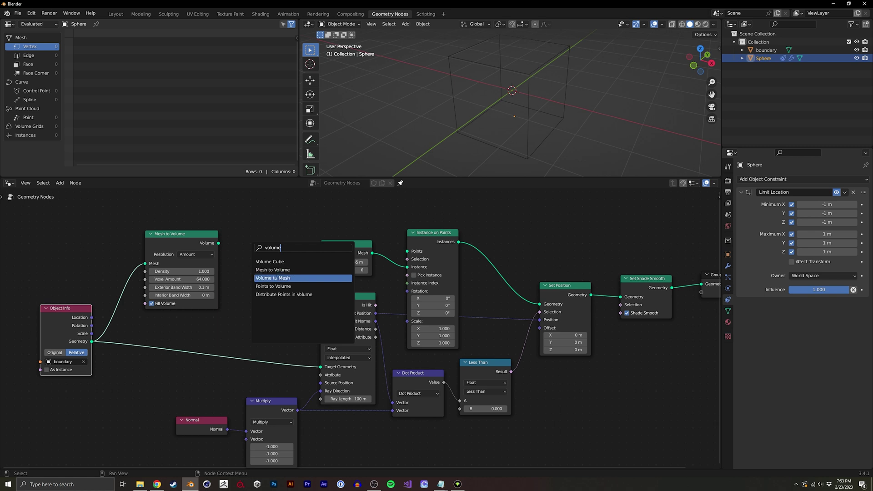
{"action": "left_click", "coordinate": [282, 294]}
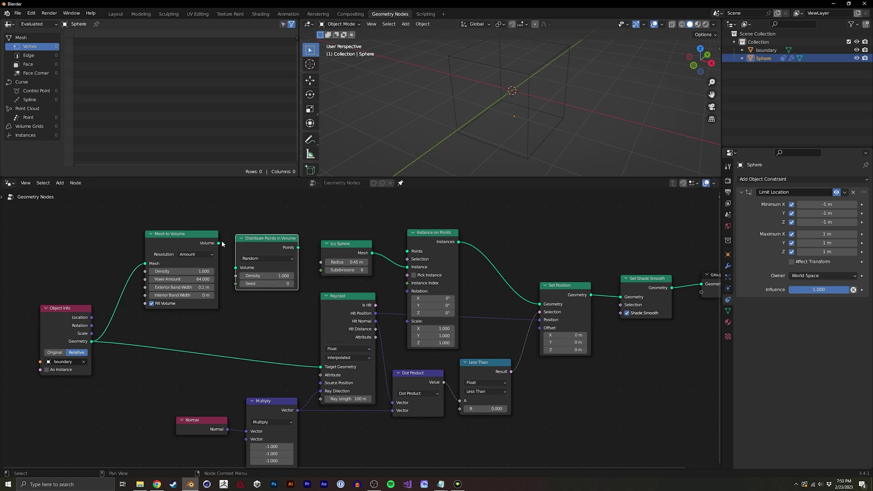
{"action": "left_click_drag", "start_coordinate": [221, 244], "coordinate": [236, 270]}
{"action": "left_click_drag", "start_coordinate": [297, 248], "coordinate": [407, 251]}
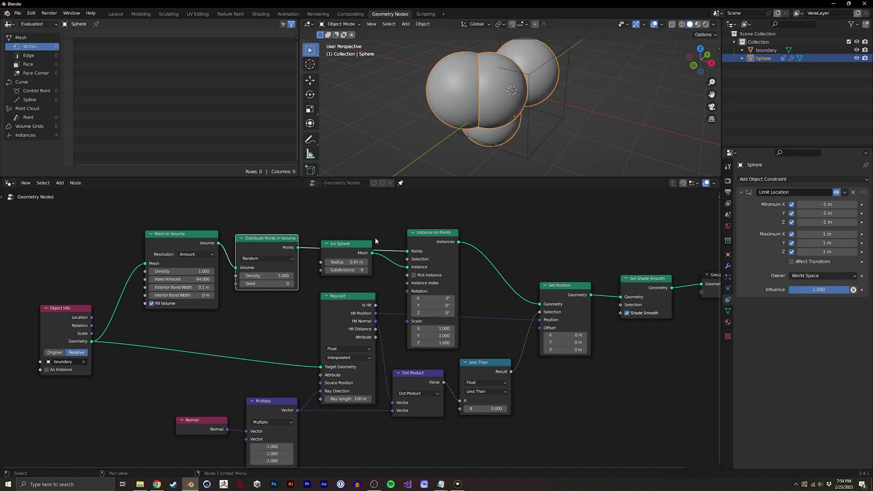
{"action": "left_click_drag", "start_coordinate": [346, 248], "coordinate": [346, 258]}
{"action": "left_click_drag", "start_coordinate": [429, 239], "coordinate": [427, 224]}
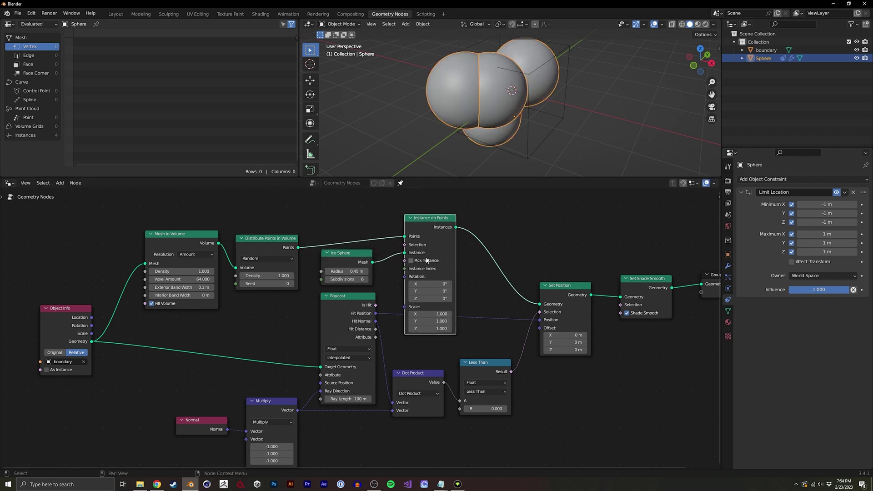
Step: Set the point distribution's density to 2.5 and the Ico Sphere's radius to 0.17 m
{"action": "left_click_drag", "start_coordinate": [272, 276], "coordinate": [284, 276]}
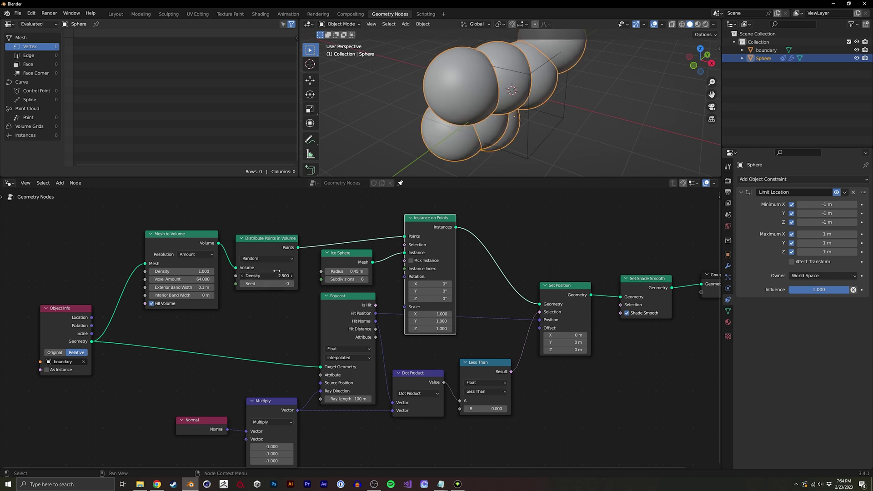
{"action": "left_click_drag", "start_coordinate": [344, 271], "coordinate": [334, 271]}
{"action": "middle_click_drag", "start_coordinate": [428, 136], "coordinate": [485, 73]}
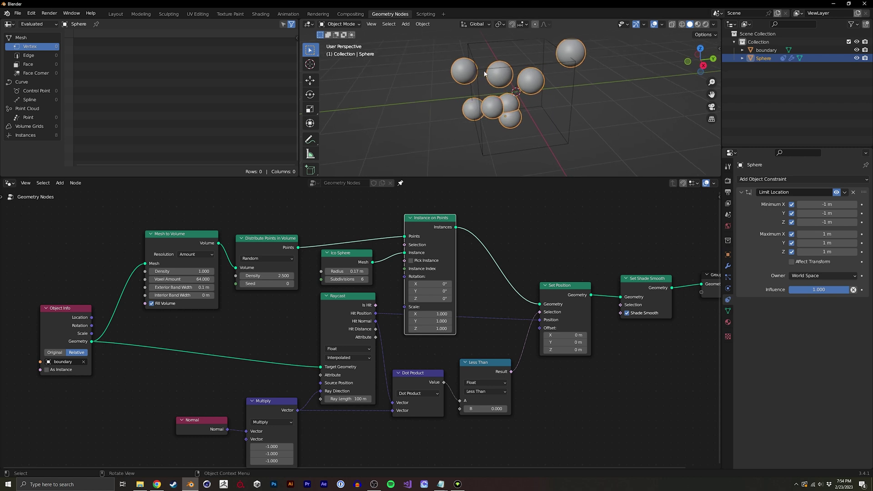
Step: Examine from several angles how the sphere instances sit relative to the boundary box
{"action": "middle_click_drag", "start_coordinate": [227, 327], "coordinate": [358, 321]}
{"action": "left_click_drag", "start_coordinate": [186, 304], "coordinate": [158, 310]}
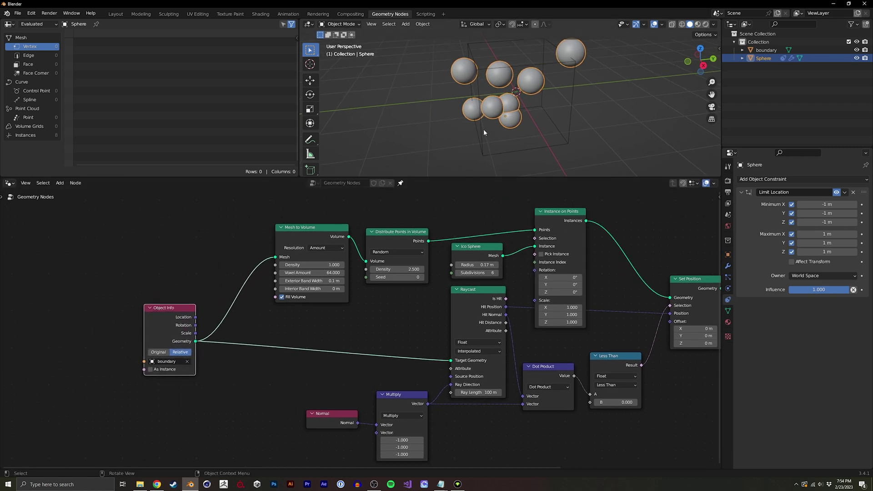
{"action": "mouse_move", "coordinate": [483, 130]}
{"action": "middle_mouse_down"}
{"action": "mouse_move", "coordinate": [467, 120]}
{"action": "mouse_move", "coordinate": [486, 137]}
{"action": "middle_mouse_up"}
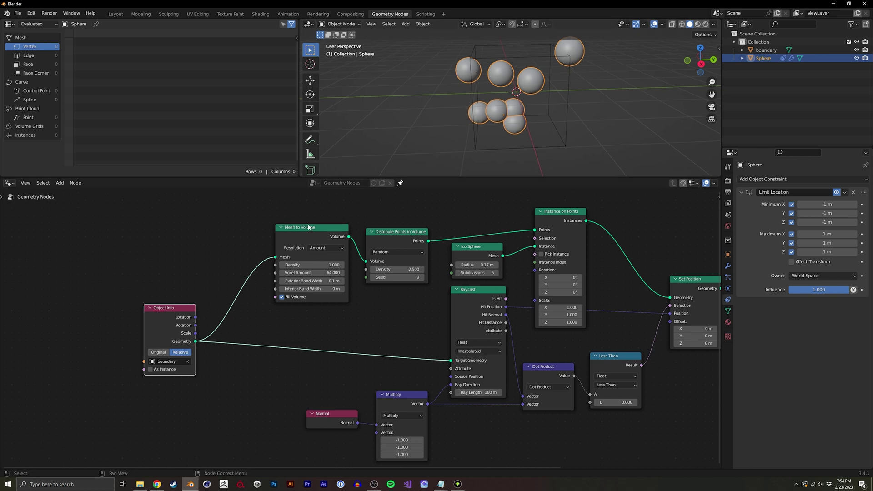
{"action": "left_click_drag", "start_coordinate": [308, 227], "coordinate": [307, 227]}
{"action": "middle_click_drag", "start_coordinate": [486, 119], "coordinate": [575, 58]}
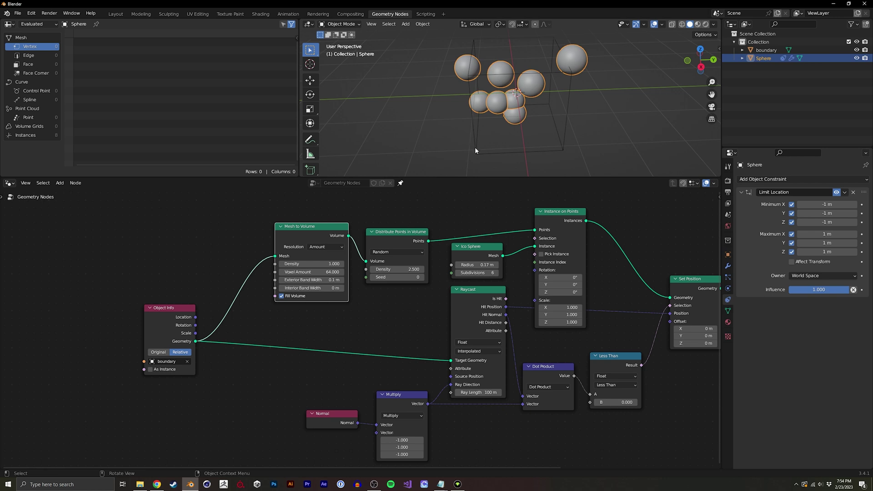
{"action": "middle_click_drag", "start_coordinate": [218, 259], "coordinate": [305, 241]}
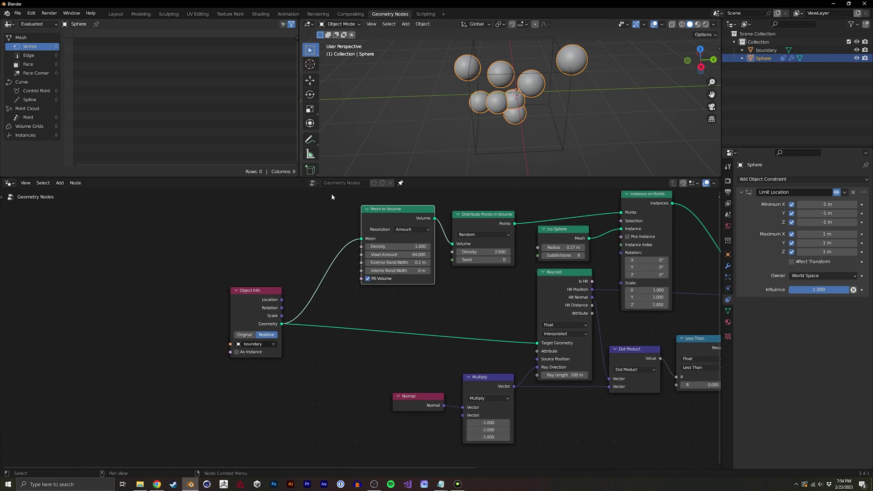
{"action": "middle_click_drag", "start_coordinate": [497, 84], "coordinate": [509, 110]}
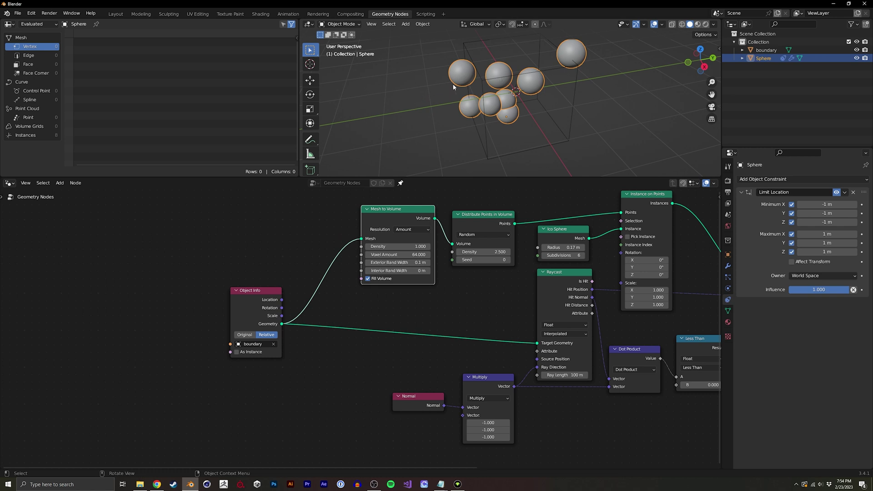
{"action": "middle_click_drag", "start_coordinate": [454, 85], "coordinate": [470, 144]}
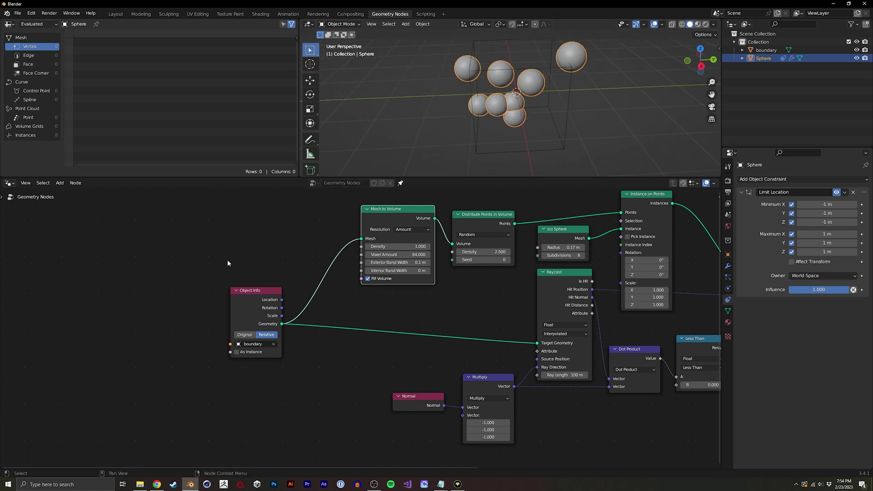
Step: Make room beside Object Info and add a Scale Elements node ahead of Mesh to Volume
{"action": "middle_click_drag", "start_coordinate": [227, 263], "coordinate": [264, 252]}
{"action": "left_click_drag", "start_coordinate": [292, 301], "coordinate": [239, 313]}
{"action": "key", "text": "shift+a"}
{"action": "type", "text": "s"}
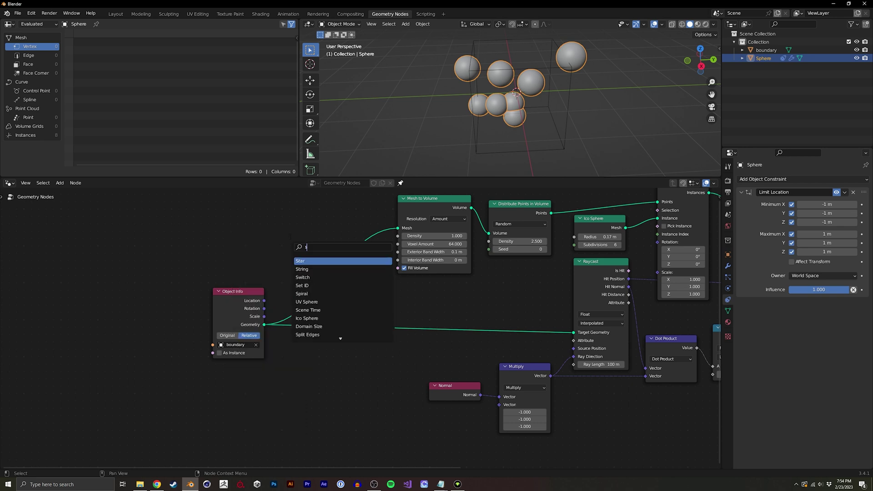
{"action": "type", "text": "cale"}
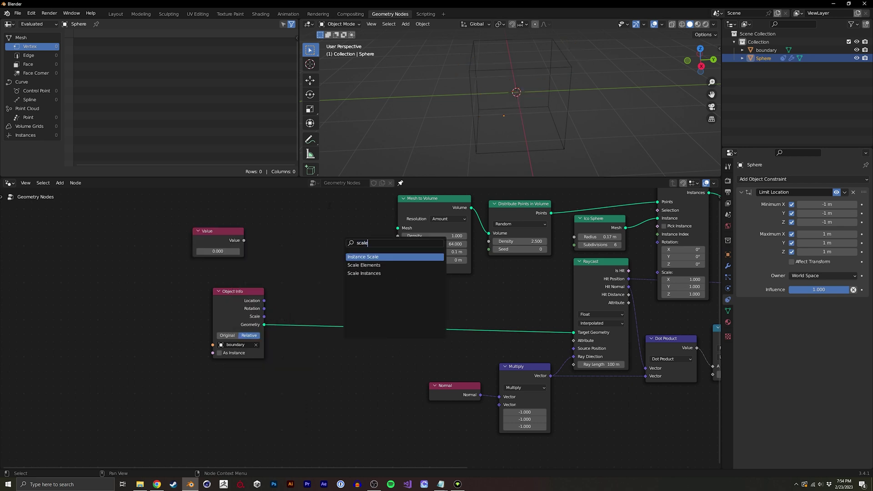
{"action": "key", "text": "Down"}
{"action": "key", "text": "Return"}
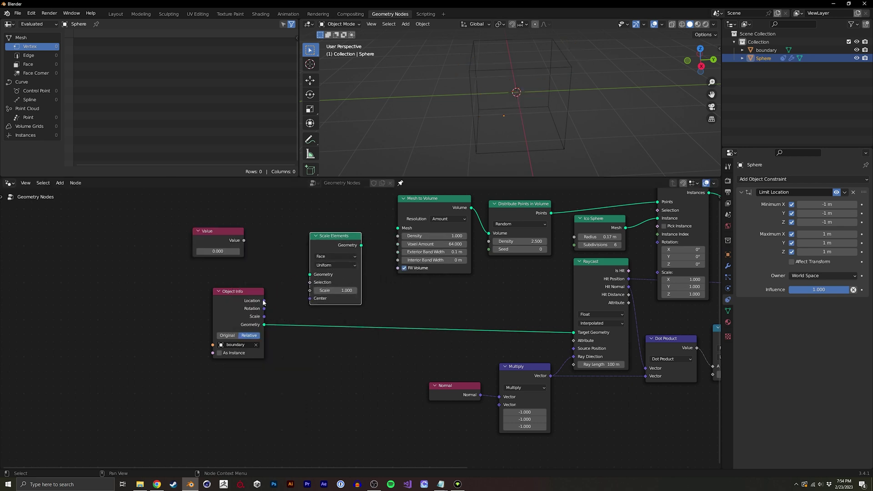
Step: Route the boundary geometry through Scale Elements into Mesh to Volume and delete the stray Value node
{"action": "left_click_drag", "start_coordinate": [264, 302], "coordinate": [310, 274]}
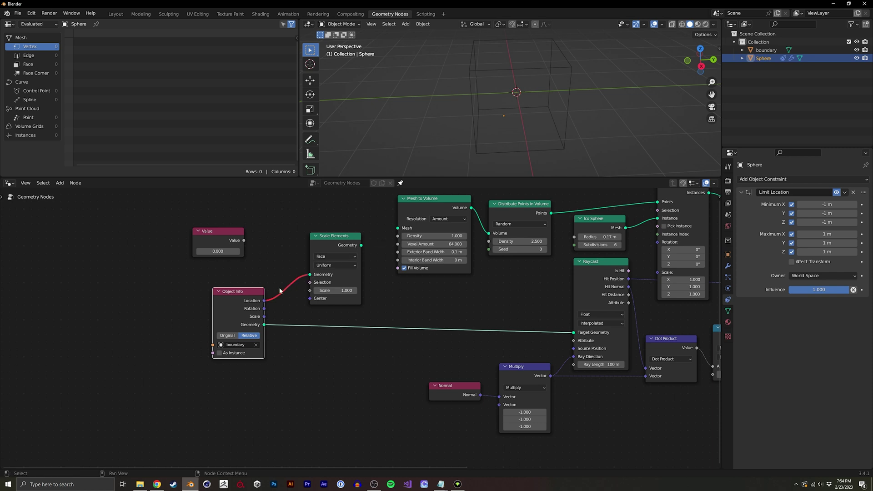
{"action": "left_click_drag", "start_coordinate": [264, 325], "coordinate": [302, 282]}
{"action": "left_click_drag", "start_coordinate": [361, 245], "coordinate": [398, 228]}
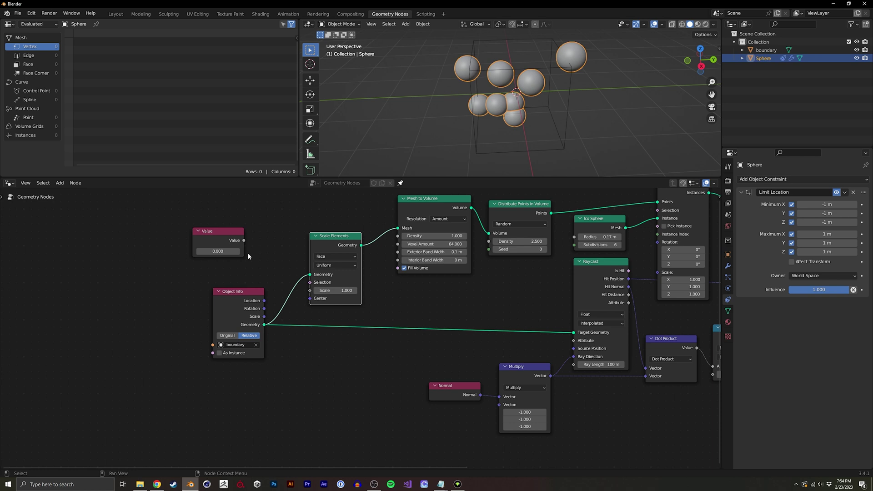
{"action": "left_click", "coordinate": [223, 239]}
{"action": "key", "text": "x"}
Step: Preview the Scale Elements geometry at the Group Output while adjusting its scale factor
{"action": "left_click_drag", "start_coordinate": [340, 291], "coordinate": [325, 293]}
{"action": "middle_click_drag", "start_coordinate": [409, 277], "coordinate": [220, 316]}
{"action": "middle_click_drag", "start_coordinate": [220, 316], "coordinate": [165, 318]}
{"action": "left_click_drag", "start_coordinate": [165, 307], "coordinate": [599, 310]}
{"action": "left_click_drag", "start_coordinate": [142, 339], "coordinate": [162, 345]}
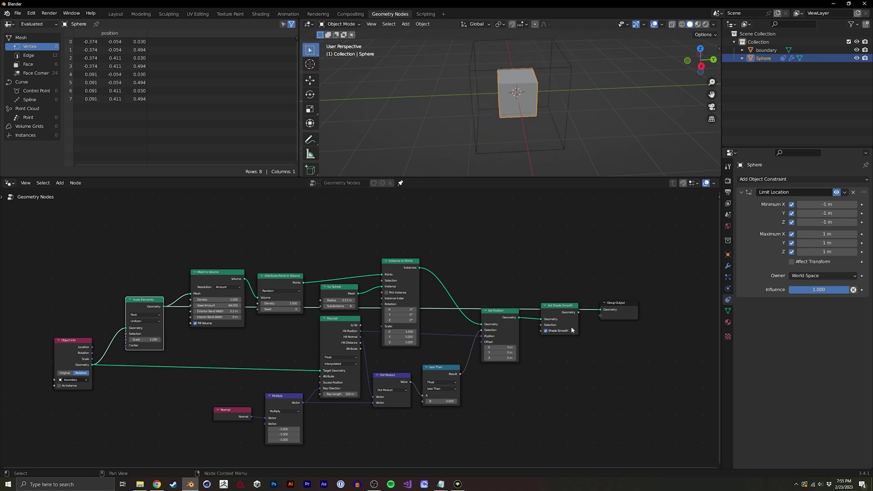
Step: Preview the Mesh to Volume result at the Group Output and reduce the Scale Elements factor to fit the volume inside the boundary
{"action": "left_click_drag", "start_coordinate": [303, 283], "coordinate": [602, 311]}
{"action": "middle_click_drag", "start_coordinate": [286, 282], "coordinate": [327, 282]}
{"action": "left_click_drag", "start_coordinate": [328, 282], "coordinate": [641, 310]}
{"action": "middle_click_drag", "start_coordinate": [198, 303], "coordinate": [236, 305]}
{"action": "left_click_drag", "start_coordinate": [225, 343], "coordinate": [198, 346]}
{"action": "middle_click_drag", "start_coordinate": [646, 308], "coordinate": [510, 310]}
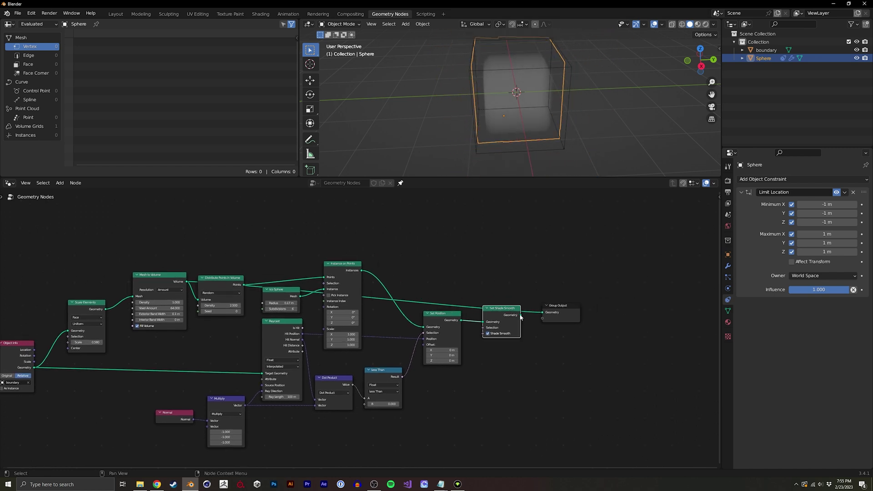
Step: Restore the Set Shade Smooth result at the Group Output and raise the Distribute Points in Volume density to 32.5
{"action": "left_click_drag", "start_coordinate": [521, 317], "coordinate": [520, 315]}
{"action": "middle_click_drag", "start_coordinate": [182, 292], "coordinate": [276, 292]}
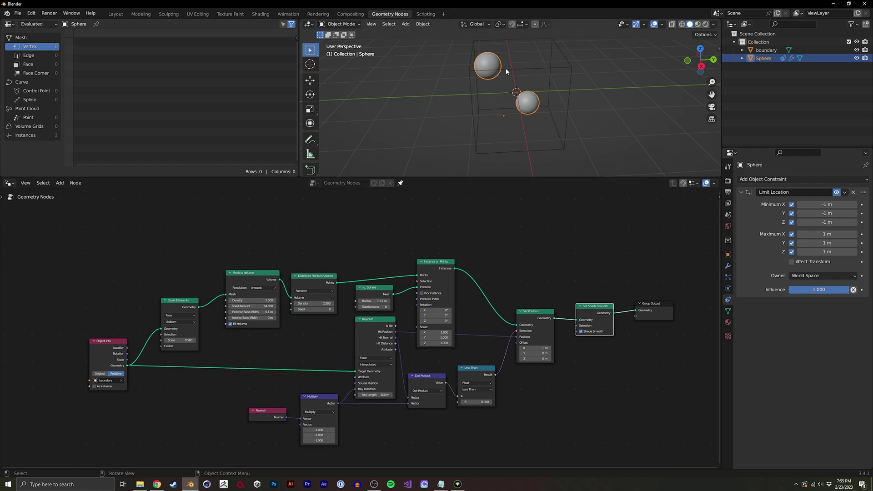
{"action": "middle_click_drag", "start_coordinate": [506, 69], "coordinate": [507, 63]}
{"action": "left_click_drag", "start_coordinate": [312, 303], "coordinate": [336, 303]}
{"action": "middle_click_drag", "start_coordinate": [554, 122], "coordinate": [505, 99]}
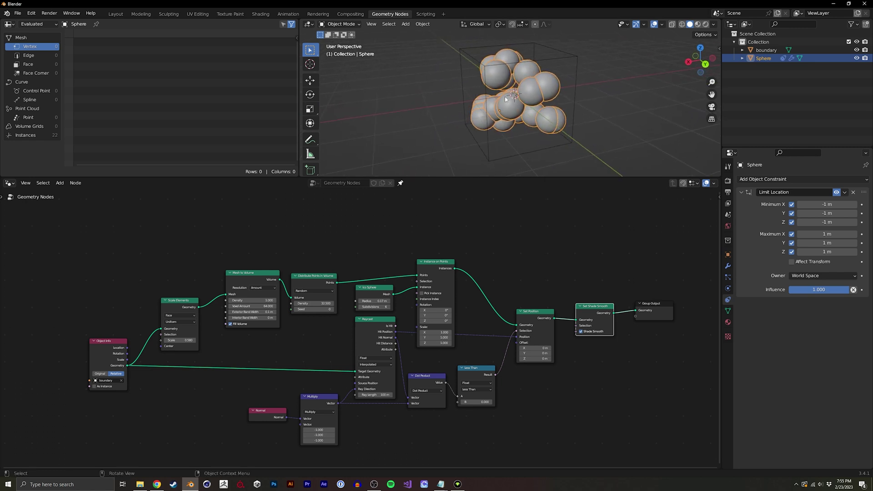
Step: Increase the Scale Elements factor to just under 0.7 so the spheres spread closer to the boundary walls
{"action": "middle_click_drag", "start_coordinate": [310, 314], "coordinate": [274, 306]}
{"action": "mouse_move", "coordinate": [482, 164]}
{"action": "middle_mouse_down"}
{"action": "mouse_move", "coordinate": [492, 150]}
{"action": "mouse_move", "coordinate": [481, 146]}
{"action": "mouse_move", "coordinate": [553, 93]}
{"action": "mouse_move", "coordinate": [473, 150]}
{"action": "middle_mouse_up"}
{"action": "middle_click_drag", "start_coordinate": [136, 346], "coordinate": [233, 339]}
{"action": "mouse_move", "coordinate": [238, 325]}
{"action": "left_mouse_down"}
{"action": "mouse_move", "coordinate": [230, 326]}
{"action": "mouse_move", "coordinate": [251, 326]}
{"action": "left_mouse_up"}
{"action": "middle_click_drag", "start_coordinate": [518, 149], "coordinate": [536, 139]}
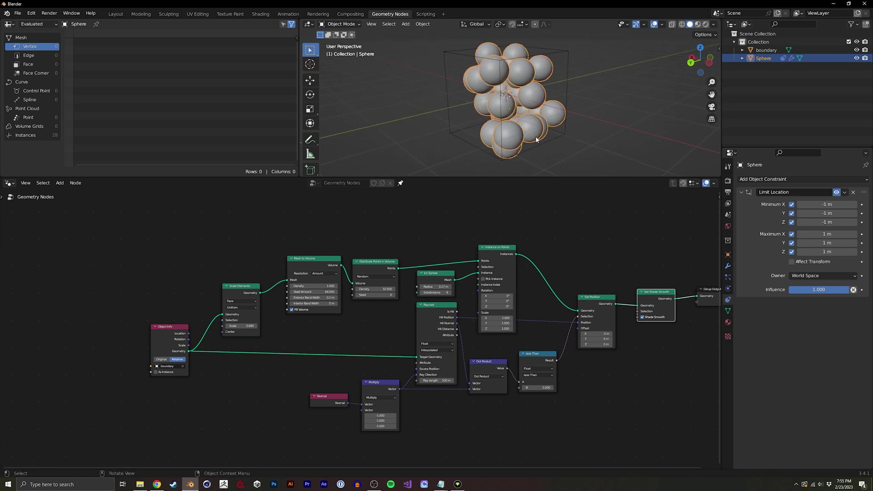
Step: Insert a Realize Instances node on the link between Instance on Points and Set Position
{"action": "middle_click_drag", "start_coordinate": [565, 291], "coordinate": [449, 290]}
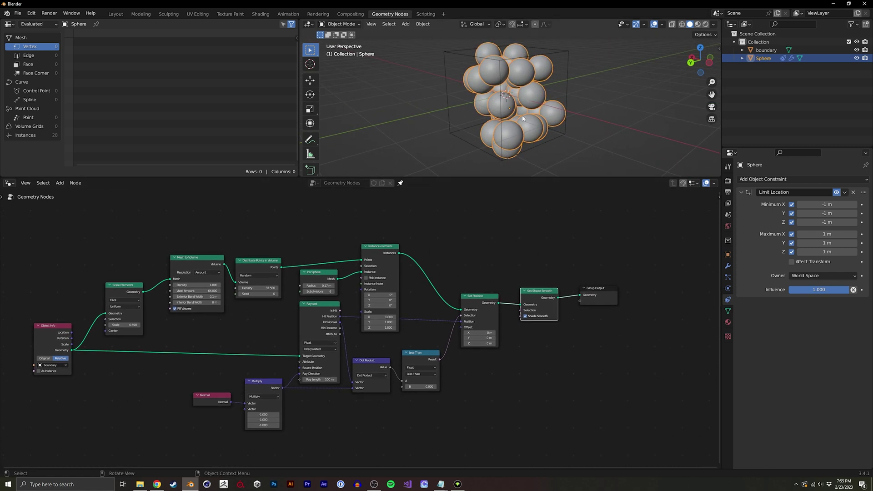
{"action": "mouse_move", "coordinate": [552, 123]}
{"action": "middle_mouse_down"}
{"action": "mouse_move", "coordinate": [512, 116]}
{"action": "mouse_move", "coordinate": [554, 118]}
{"action": "middle_mouse_up"}
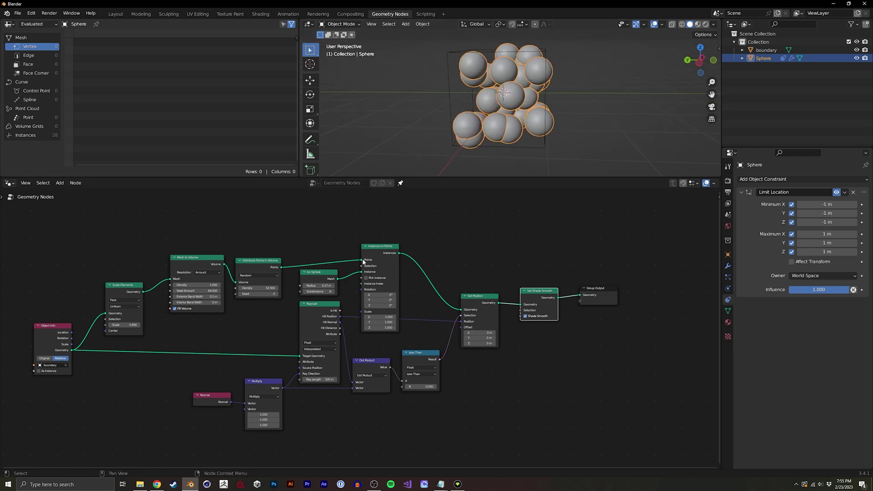
{"action": "middle_click_drag", "start_coordinate": [272, 249], "coordinate": [323, 248]}
{"action": "left_click_drag", "start_coordinate": [427, 247], "coordinate": [422, 248]}
{"action": "middle_click_drag", "start_coordinate": [388, 259], "coordinate": [303, 264]}
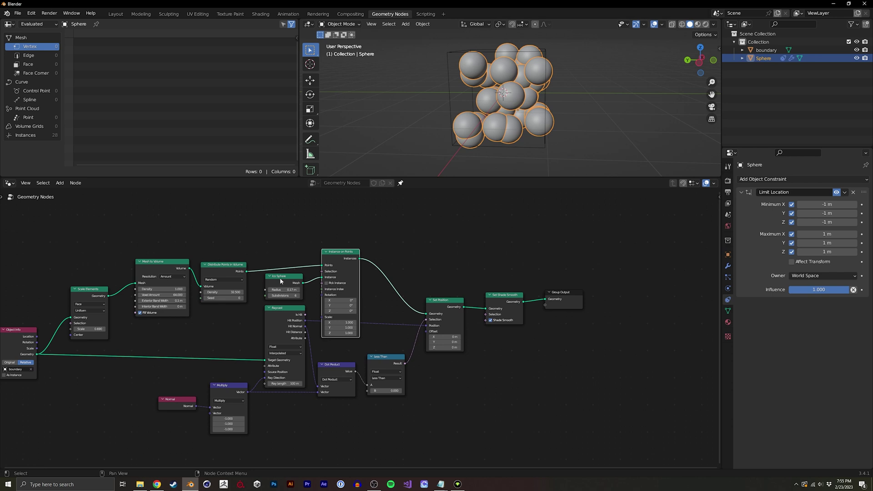
{"action": "scroll", "coordinate": [357, 277], "scroll_direction": "up", "scroll_amount": 3}
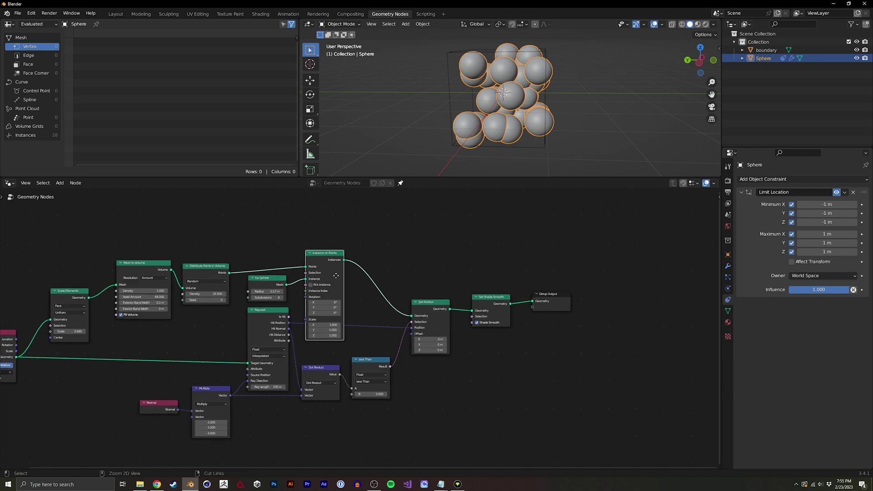
{"action": "key", "text": "shift+a"}
{"action": "type", "text": "rea"}
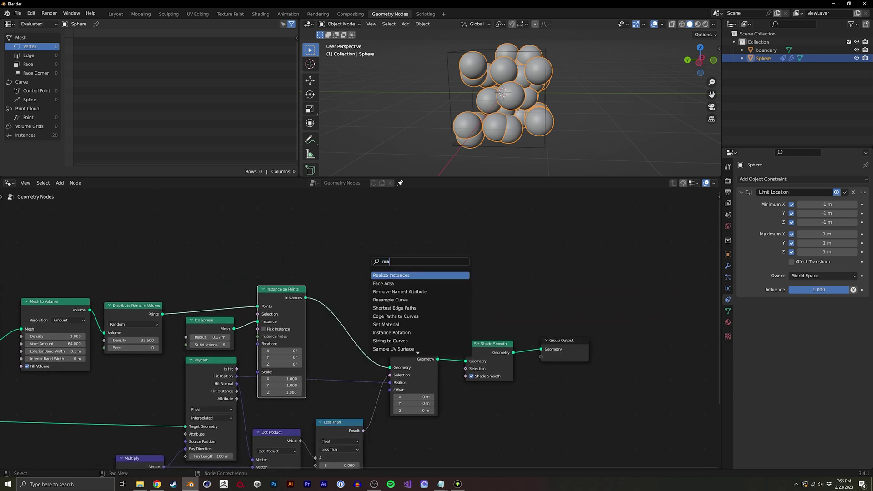
{"action": "left_click", "coordinate": [385, 275]}
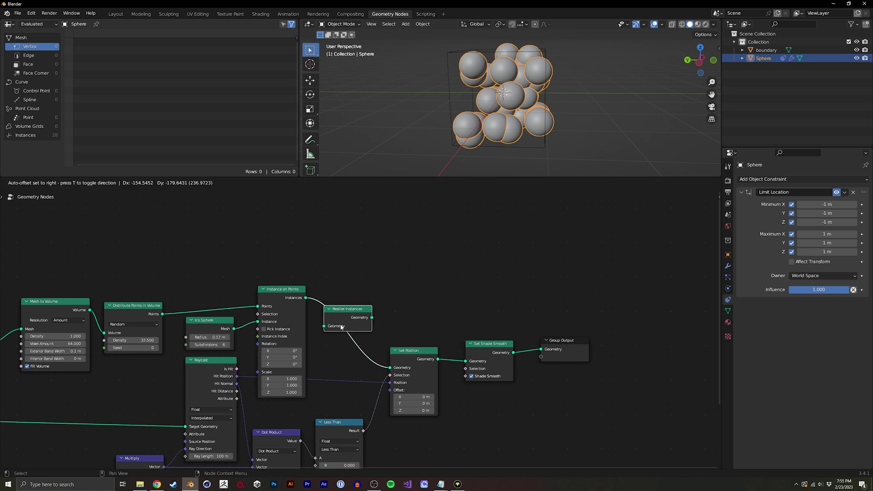
{"action": "left_click", "coordinate": [341, 326]}
Step: Bevel the front vertical edge of the boundary cube with 7 segments and a width of about 1.07 m
{"action": "middle_click_drag", "start_coordinate": [523, 120], "coordinate": [379, 129]}
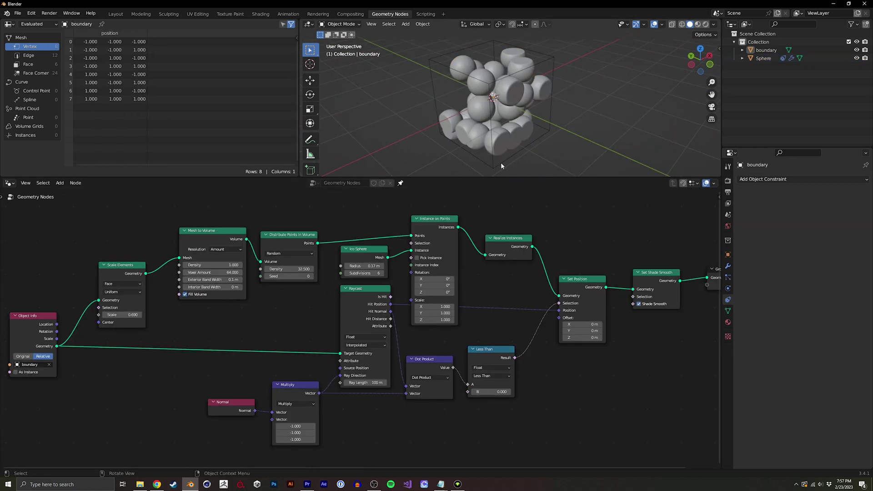
{"action": "left_click", "coordinate": [495, 165]}
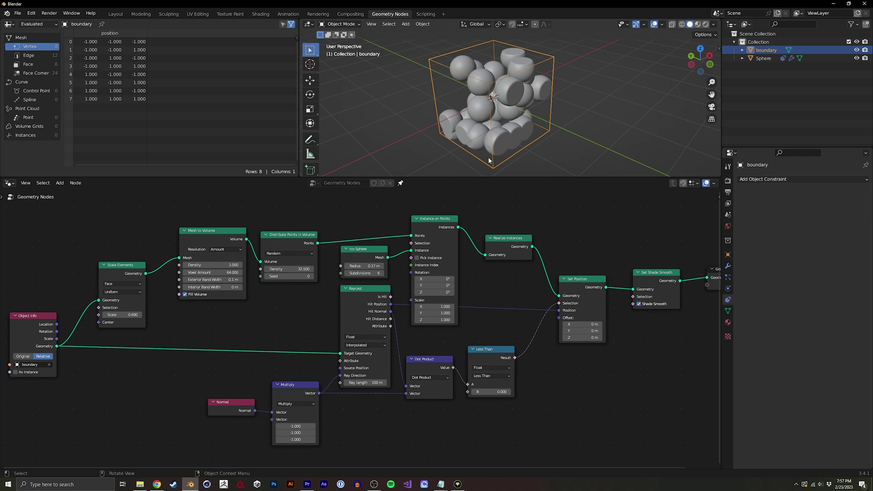
{"action": "key", "text": "Tab"}
{"action": "left_click", "coordinate": [488, 158]}
{"action": "key", "text": "2"}
{"action": "left_click", "coordinate": [485, 155]}
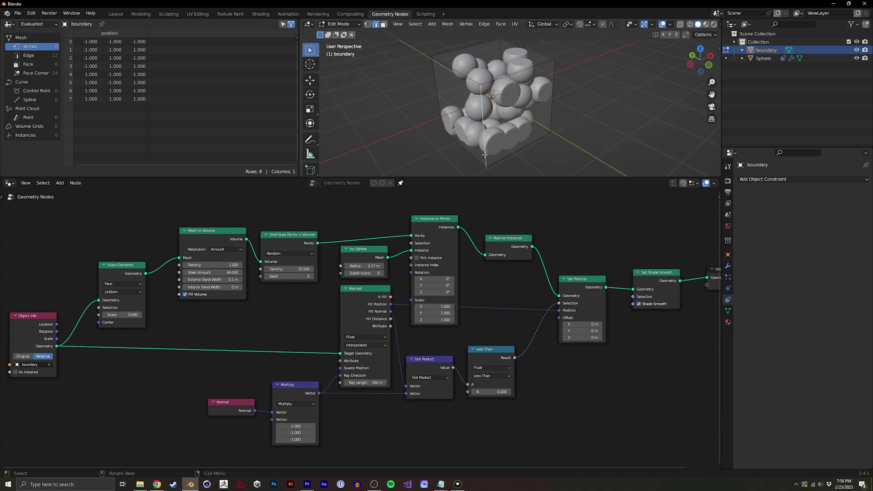
{"action": "key", "text": "ctrl+b"}
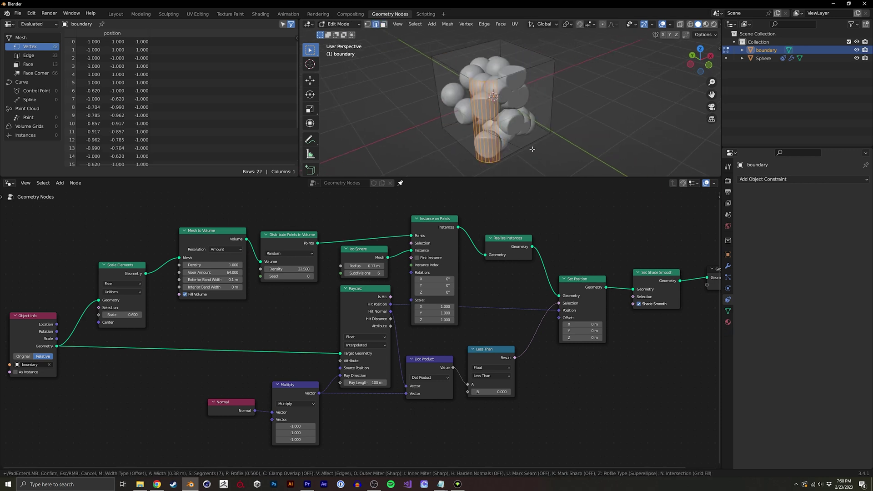
{"action": "scroll", "coordinate": [545, 148], "scroll_direction": "up", "scroll_amount": 6}
{"action": "left_click", "coordinate": [562, 146]}
{"action": "key", "text": "Tab"}
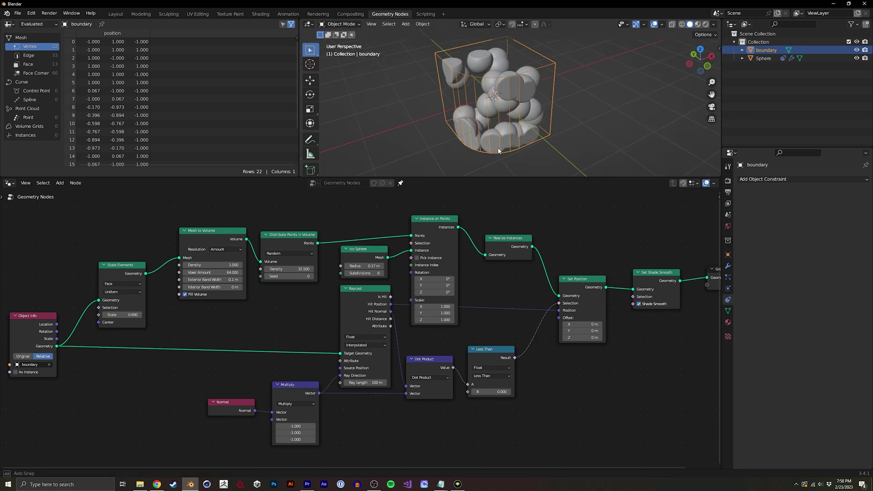
Step: Deselect the boundary and examine from several angles how the spheres deform against its rounded edge
{"action": "key", "text": "alt+a"}
{"action": "middle_click_drag", "start_coordinate": [617, 137], "coordinate": [488, 69]}
{"action": "middle_click_drag", "start_coordinate": [497, 117], "coordinate": [538, 116]}
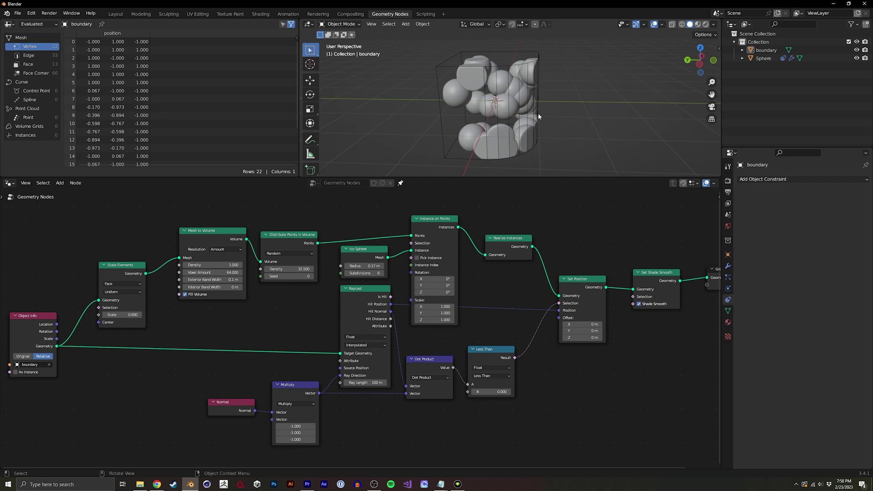
{"action": "middle_click_drag", "start_coordinate": [485, 130], "coordinate": [531, 132]}
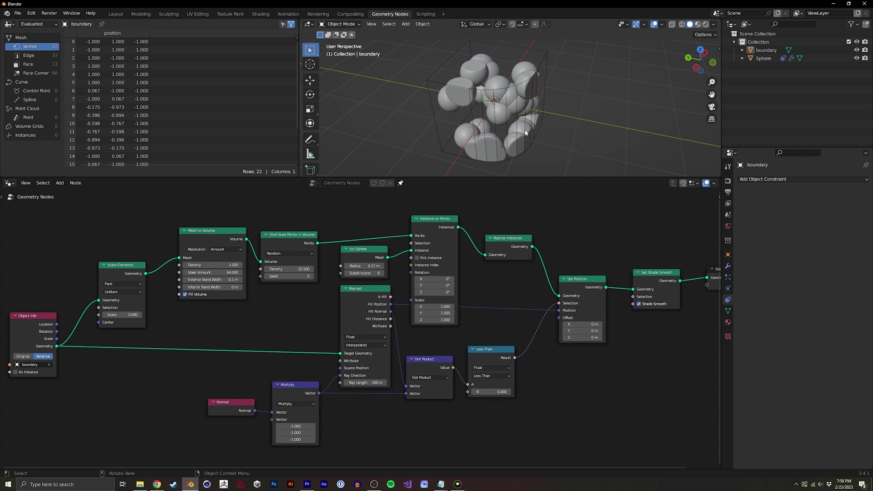
{"action": "middle_click_drag", "start_coordinate": [523, 133], "coordinate": [503, 130]}
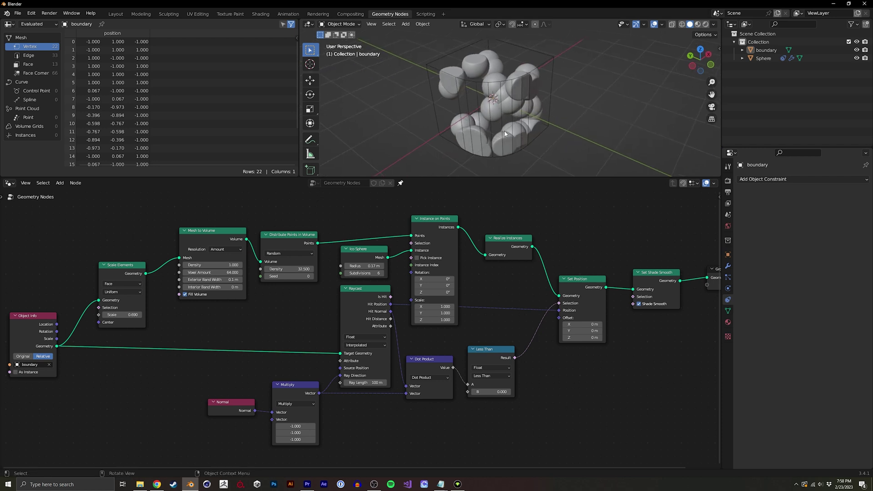